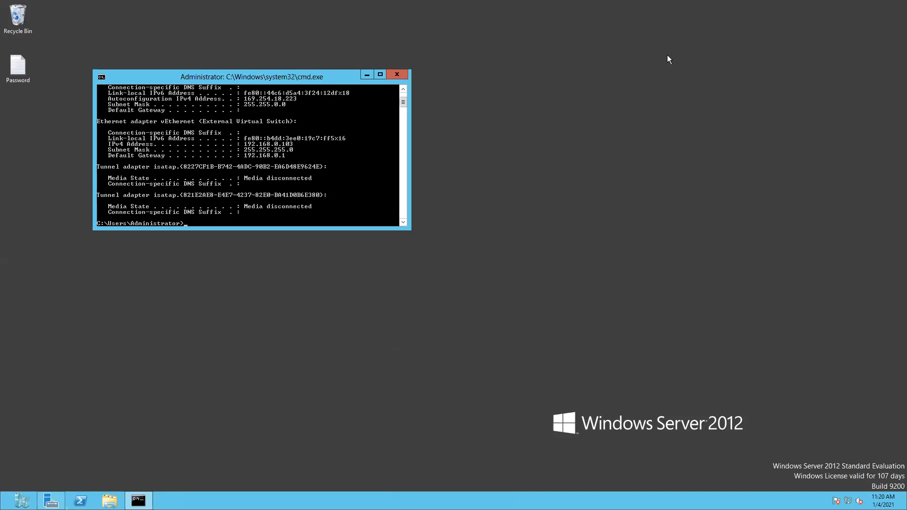
Step: Start the Domain(Batch1) virtual machine in Hyper-V Manager and connect to it
click(367, 76)
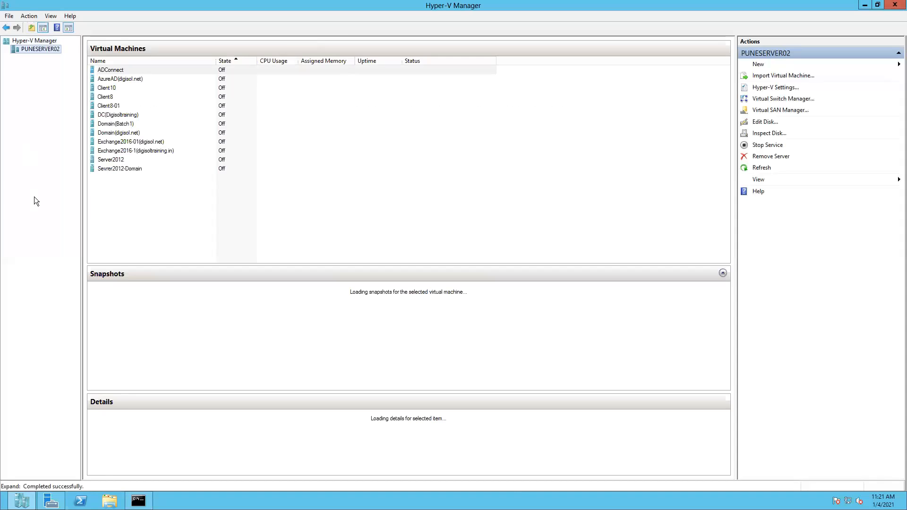
click(120, 126)
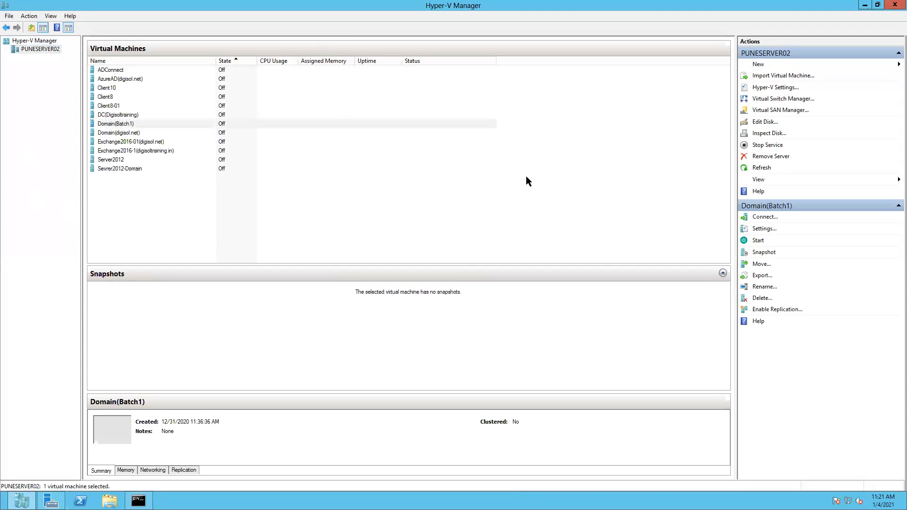
click(758, 241)
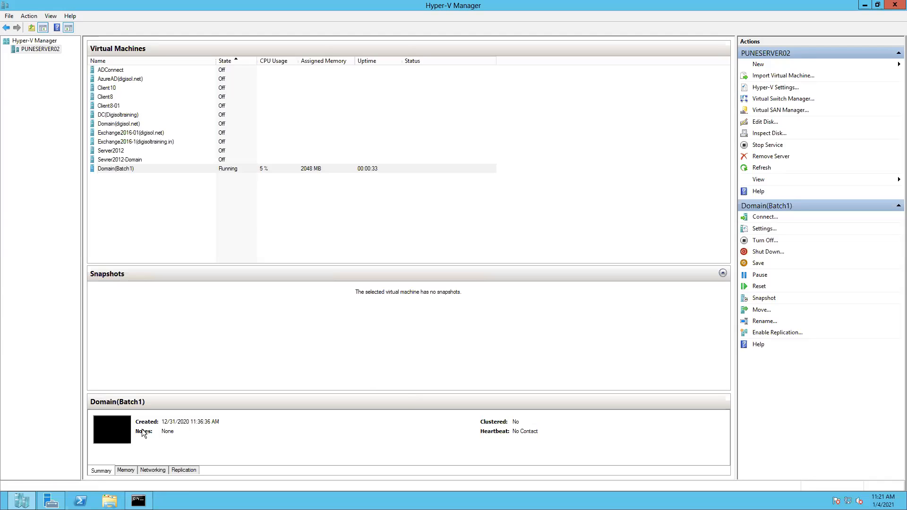
right_click(115, 173)
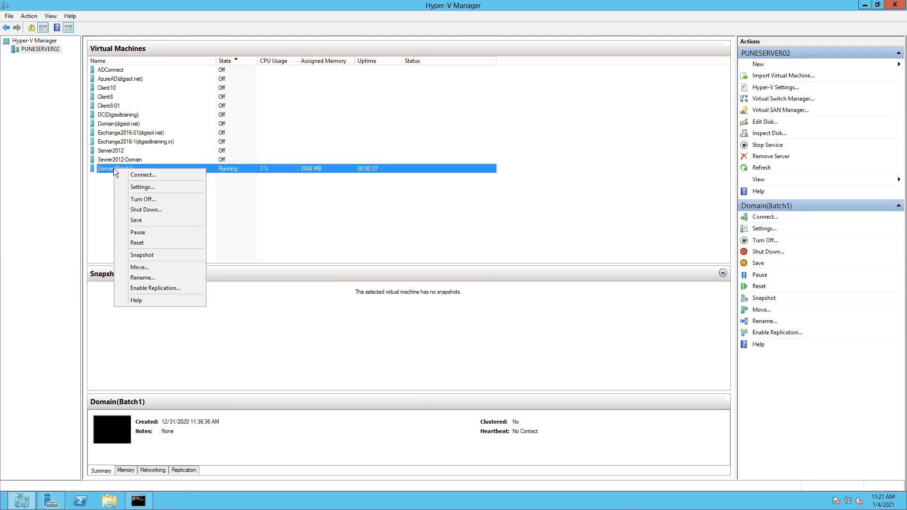
click(144, 175)
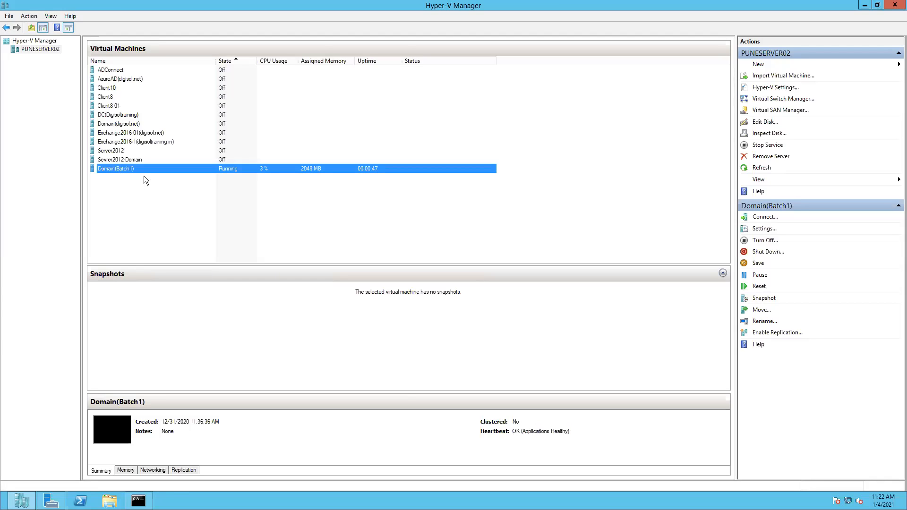
Step: Open the virtual machine's desktop and submit the unexpected shutdown reason with the comment "k"
key(Return)
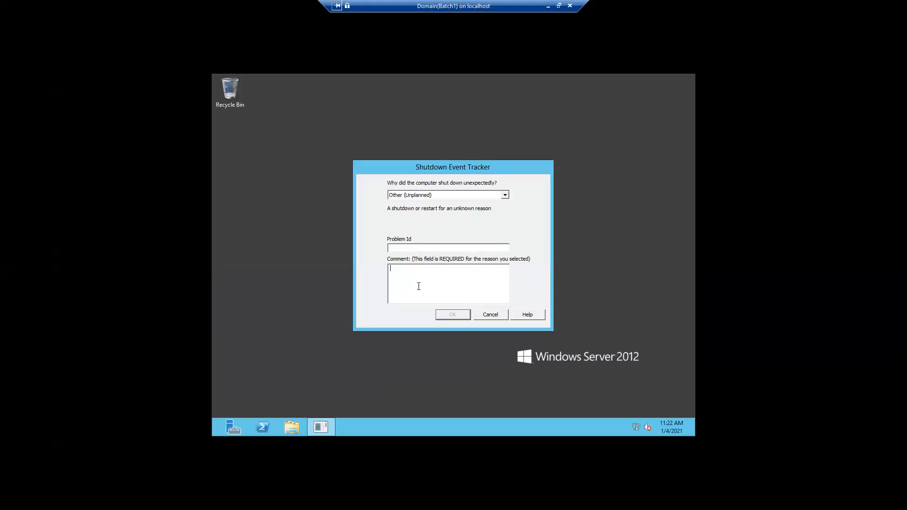
text(k)
key(Return)
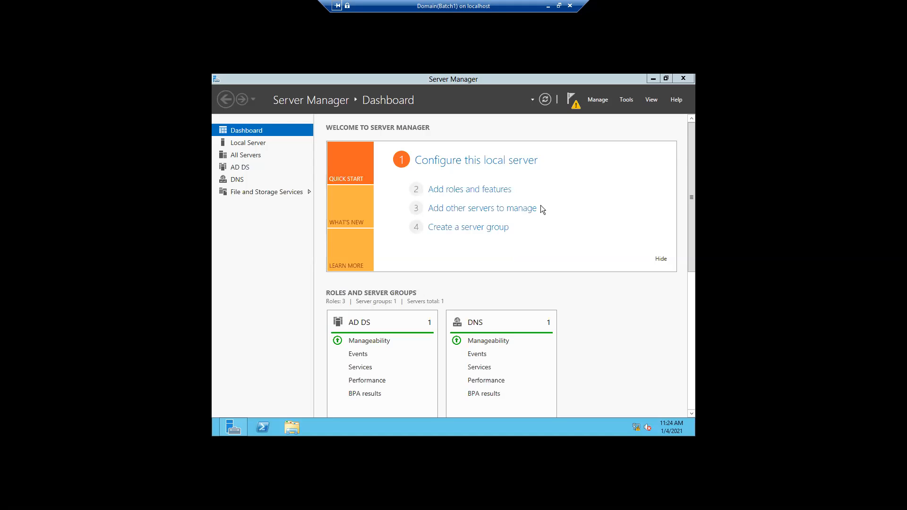
Step: Start promoting this server to a domain controller from the pending post-deployment configuration notice
click(627, 100)
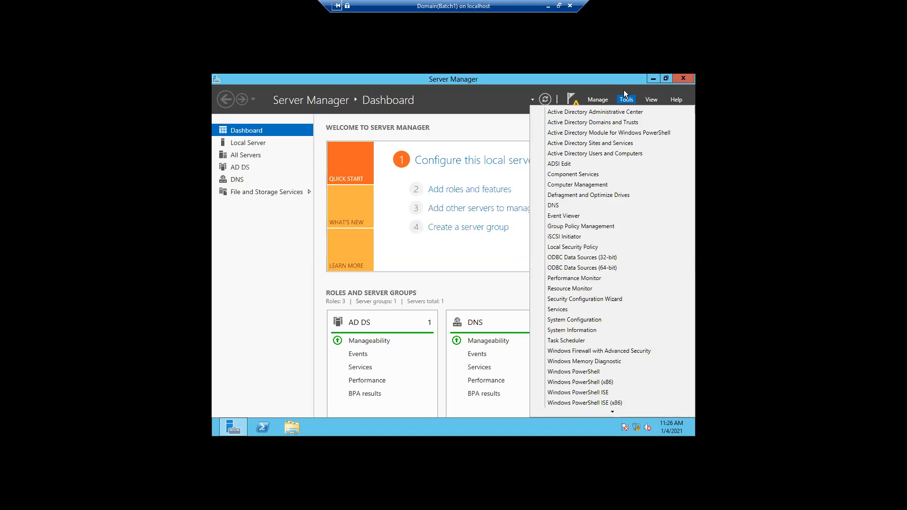
click(607, 83)
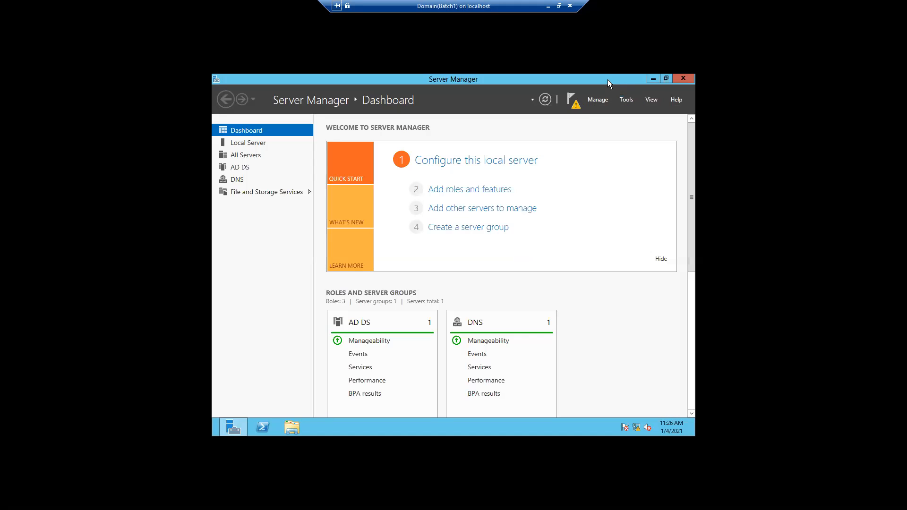
click(576, 110)
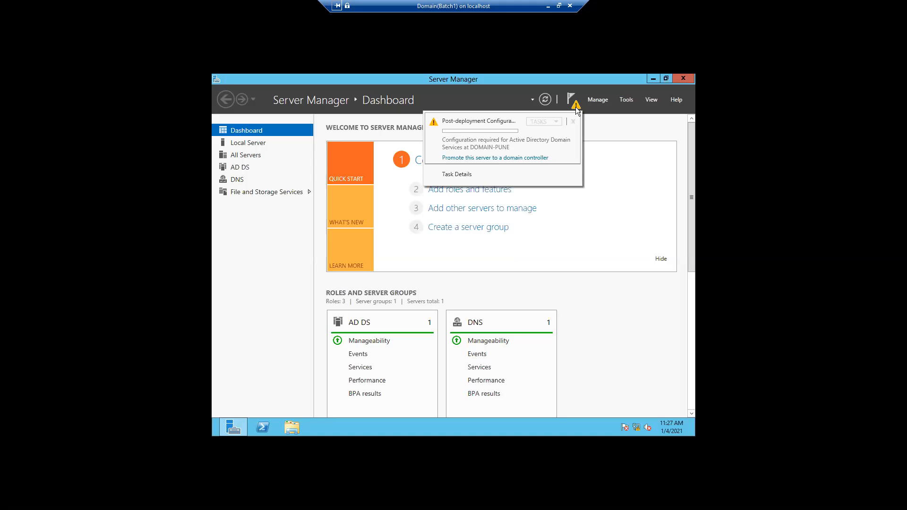
click(514, 159)
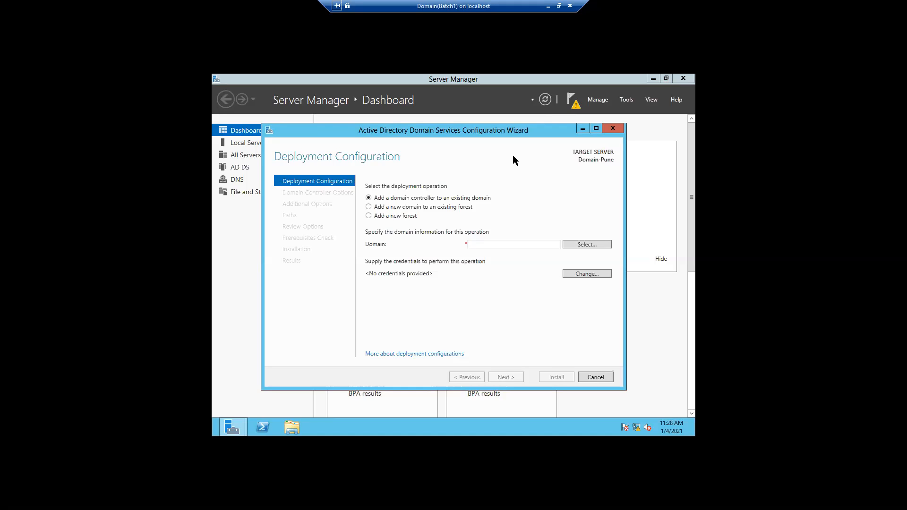
Step: Choose to add a new forest with the root domain name digisol.in and continue to the domain controller options
click(369, 216)
click(496, 245)
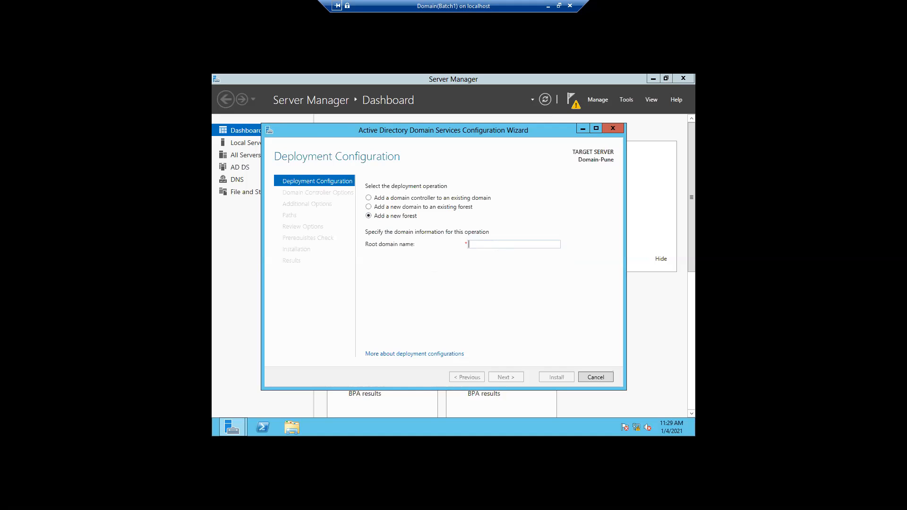
text(digiso)
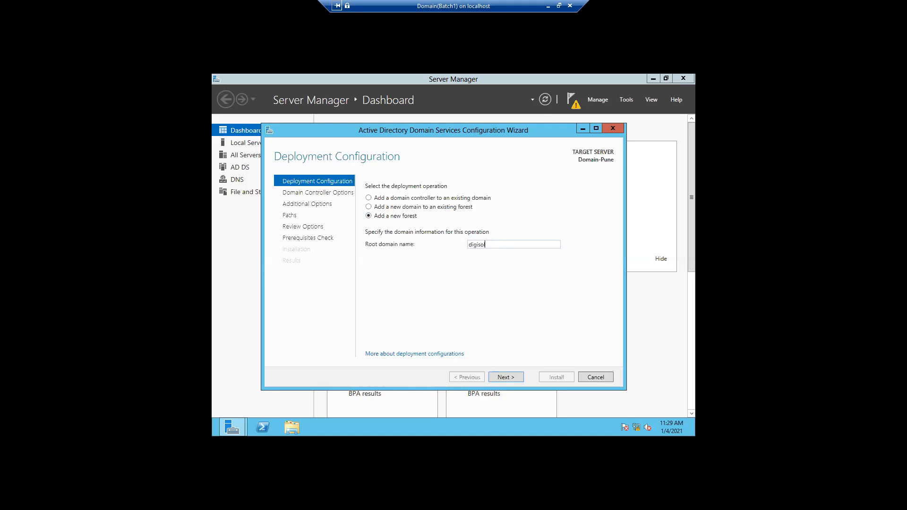
text(l.com)
key(BackSpace)
key(BackSpace)
text(in)
click(501, 375)
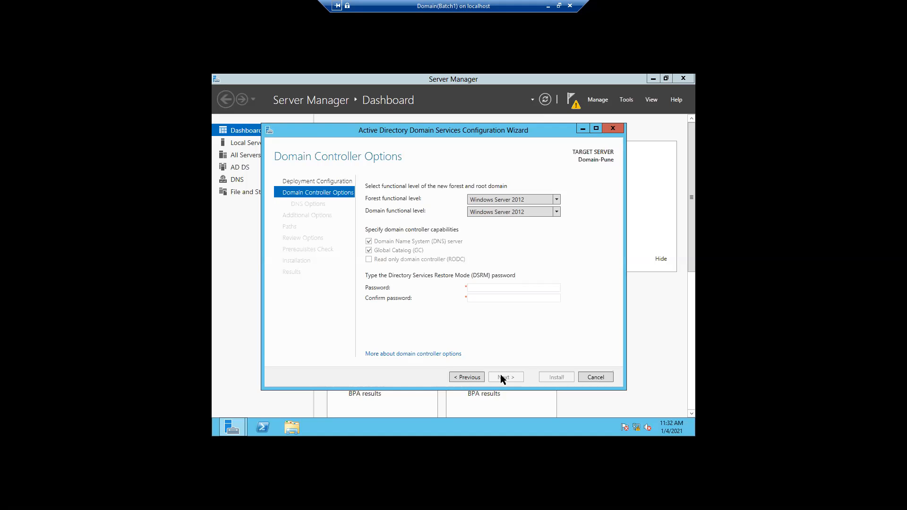
Step: Try the Windows Server 2008 R2 forest functional level, check the domain level choices, and set the forest level back to Windows Server 2012
click(556, 200)
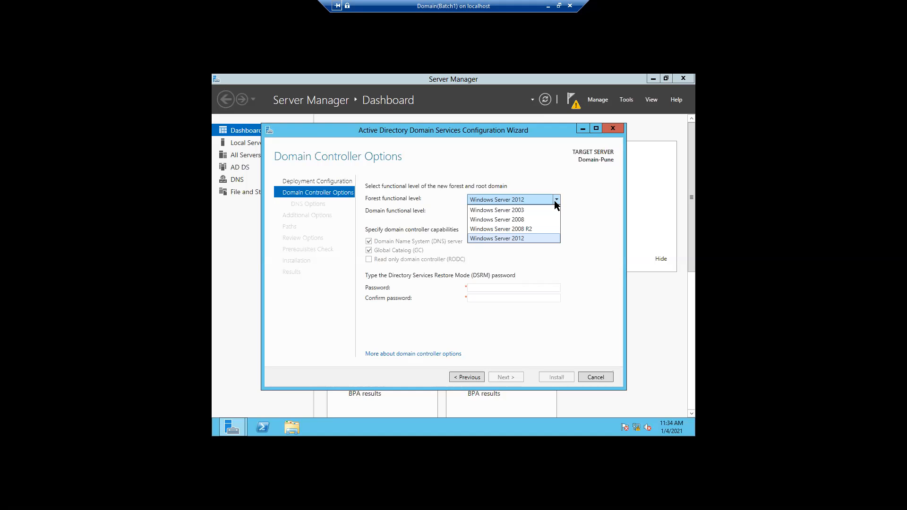
click(509, 239)
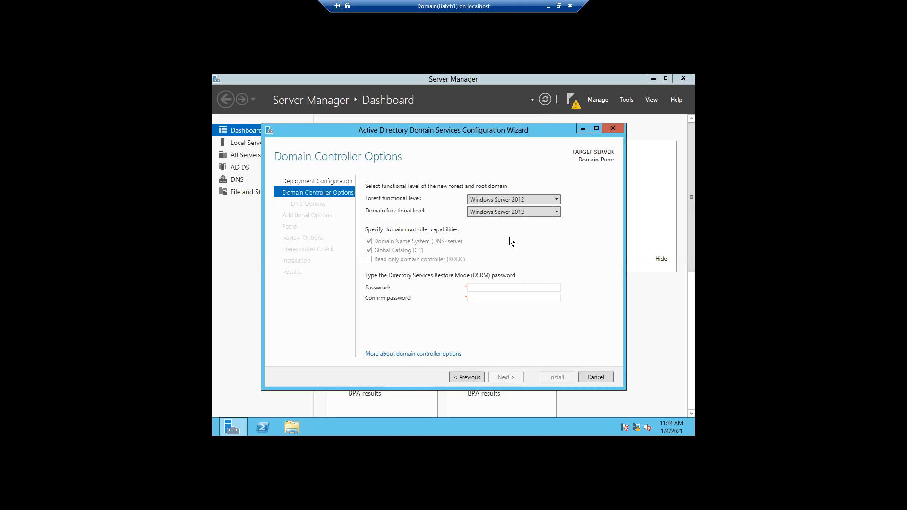
click(557, 200)
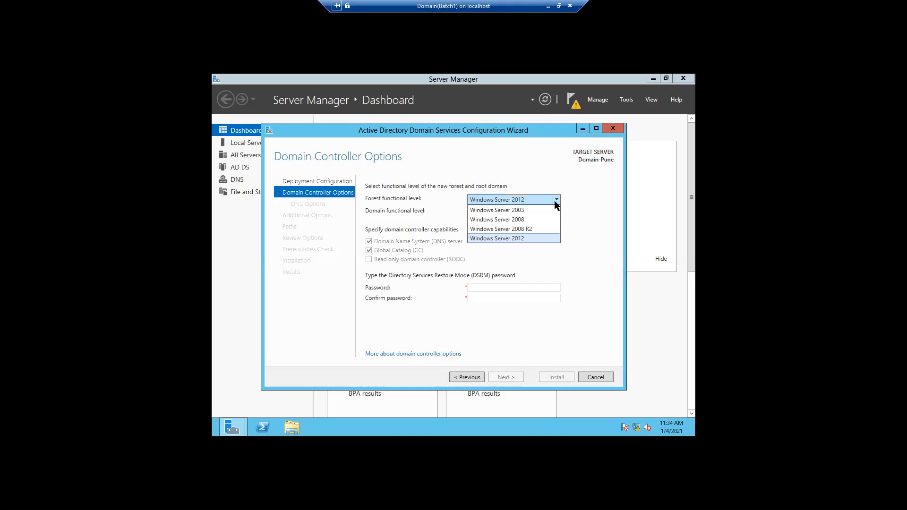
click(513, 232)
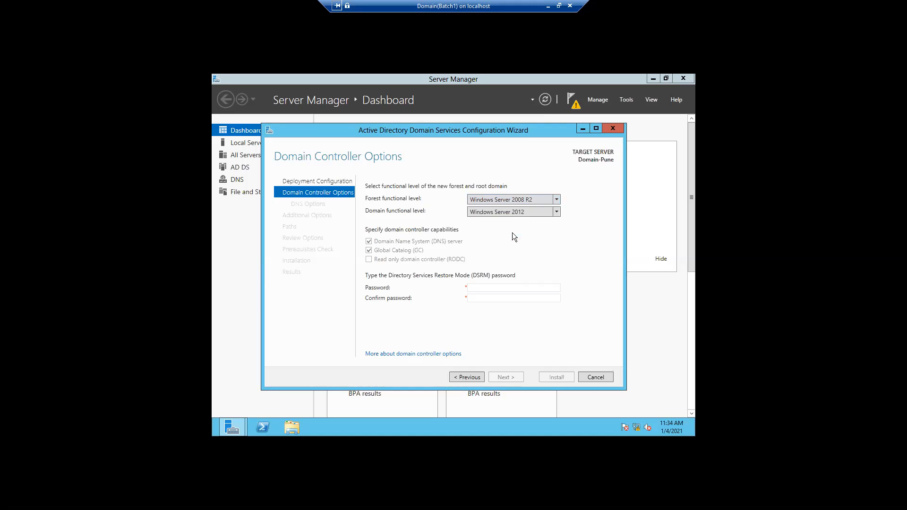
click(555, 212)
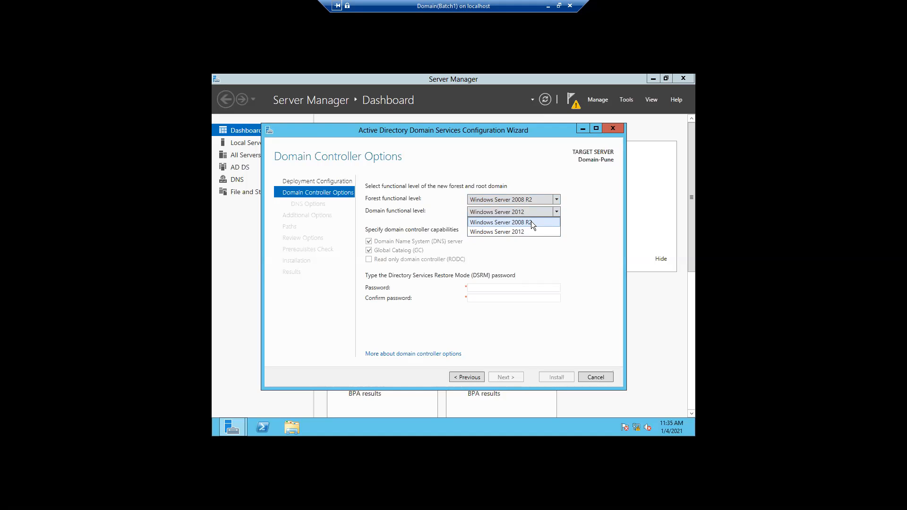
click(554, 202)
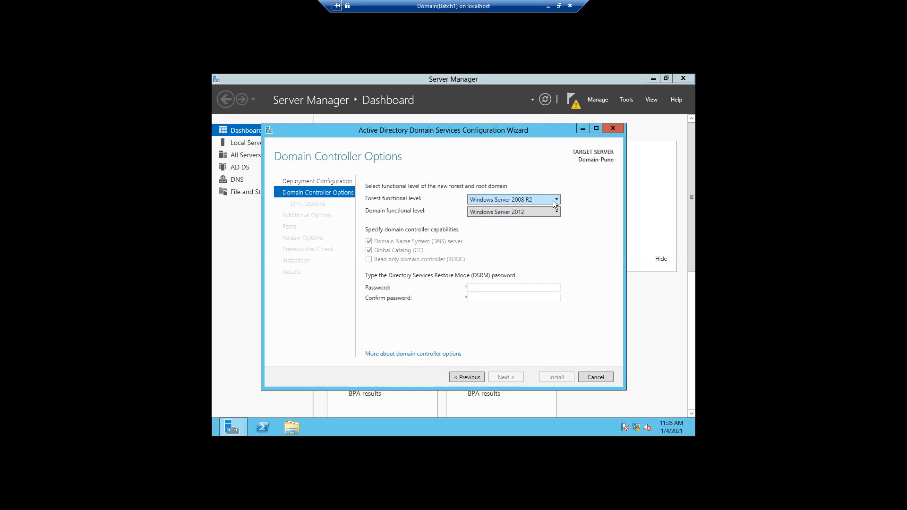
click(554, 200)
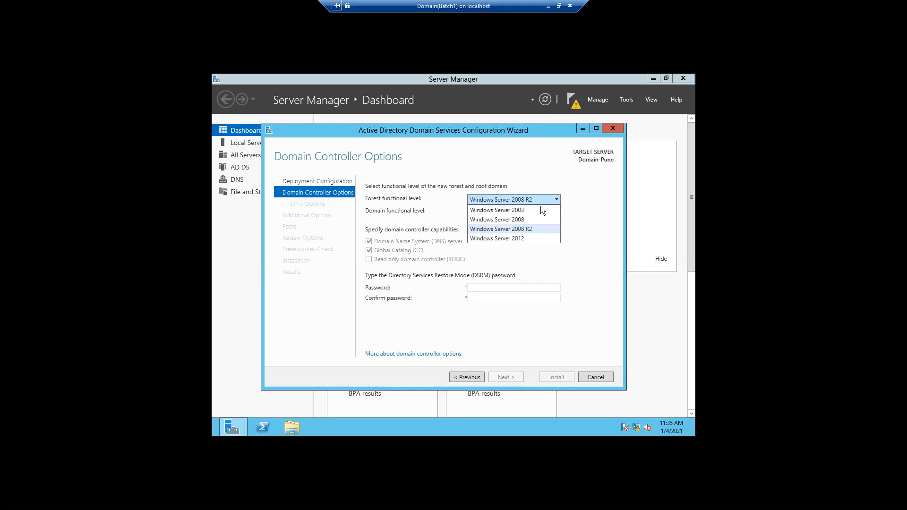
click(517, 238)
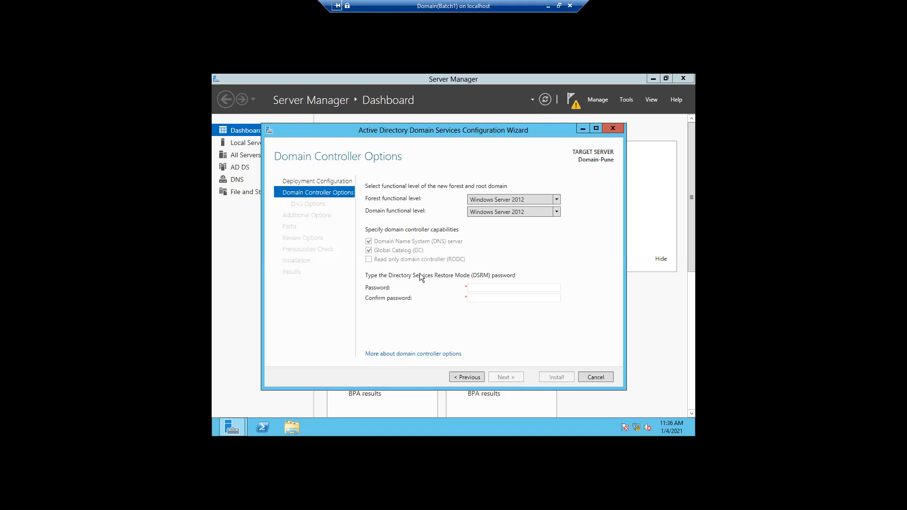
Step: Enter and confirm the Directory Services Restore Mode password and continue to the DNS options
click(479, 290)
text(••••••••••)
click(479, 298)
text(•••••••••••)
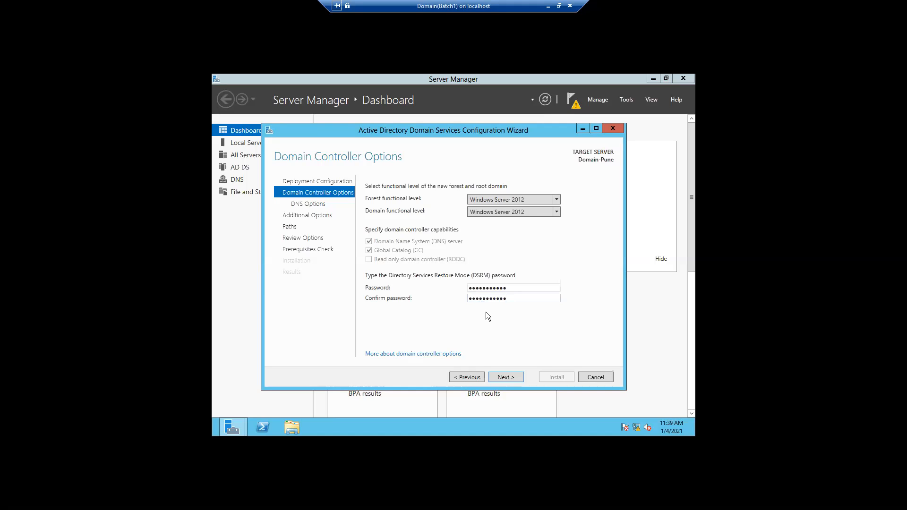
click(506, 376)
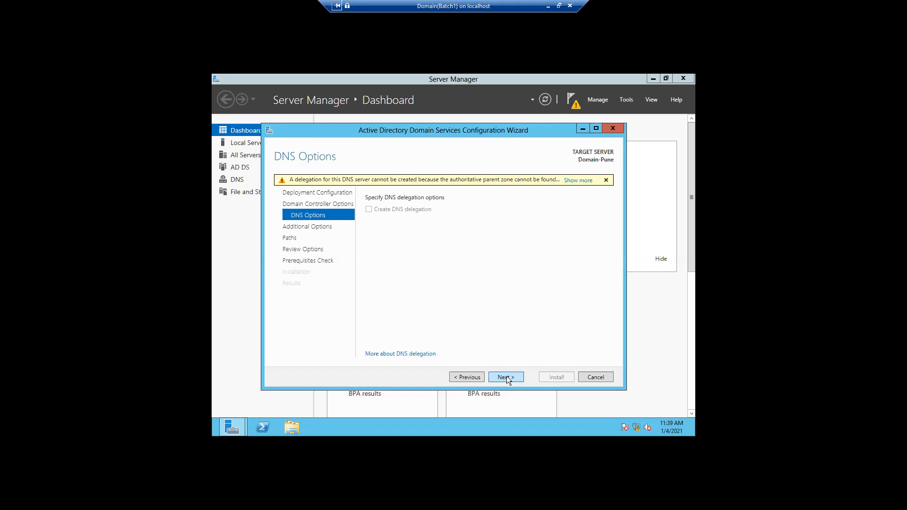
Step: Accept the default DNS options, the NetBIOS name DIGISOL and the default database, log and SYSVOL folders
click(505, 378)
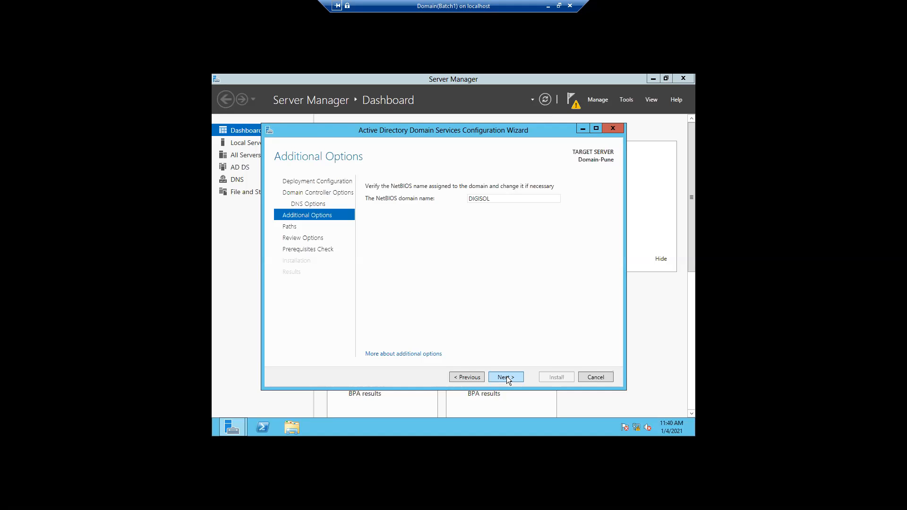
click(507, 377)
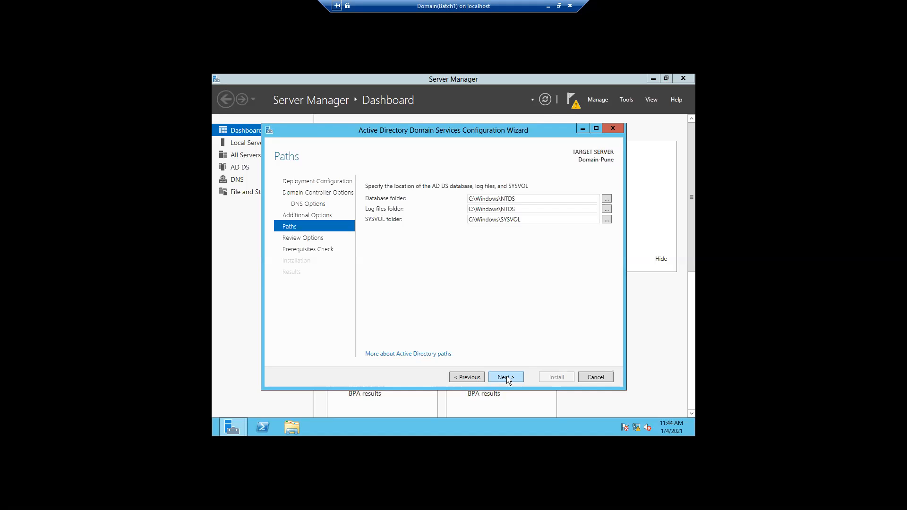
click(506, 377)
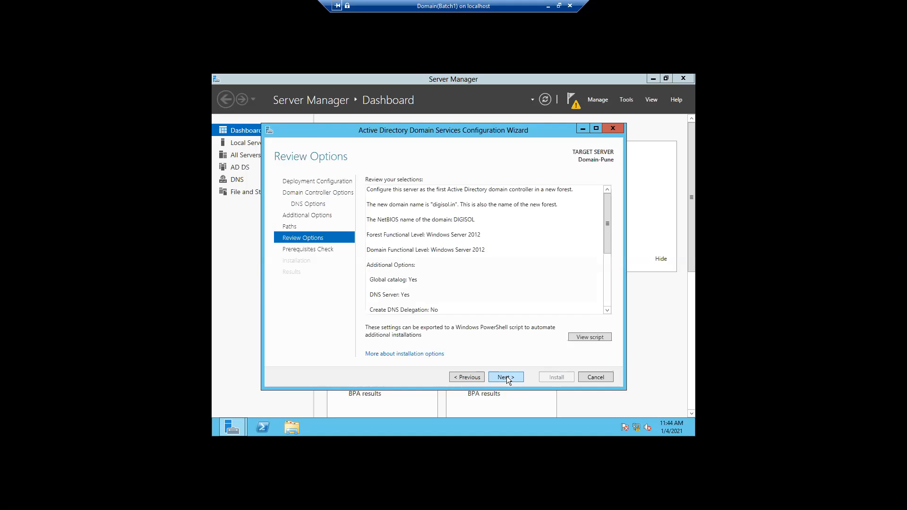
Step: Review the complete list of selected configuration options and proceed to the prerequisites check
drag(605, 242, 605, 244)
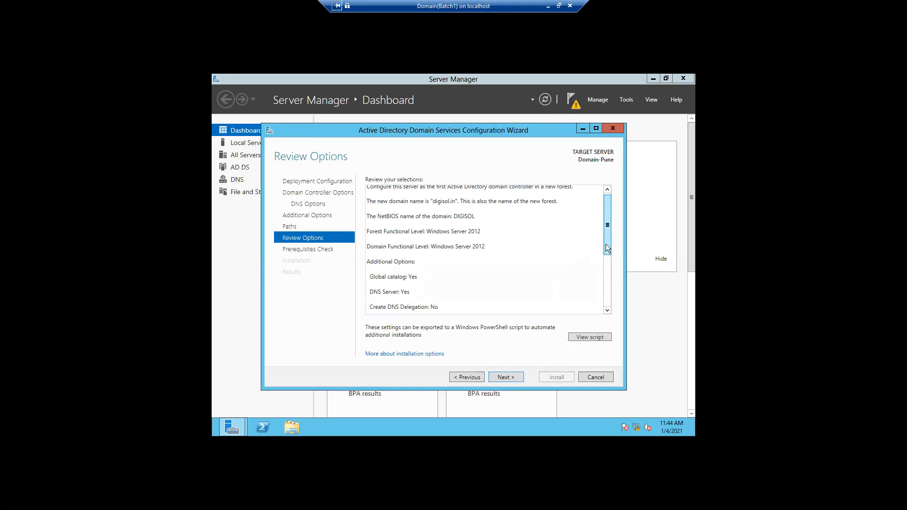
drag(606, 244, 606, 250)
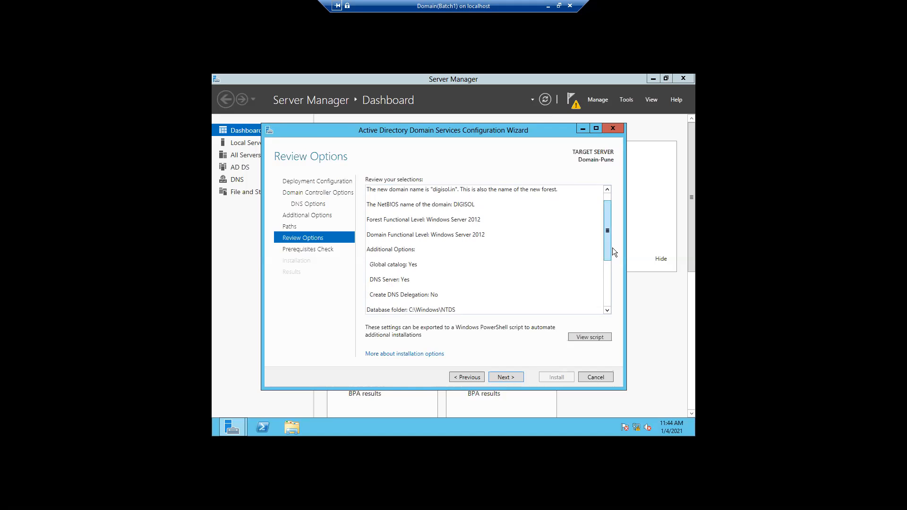
drag(607, 253, 606, 289)
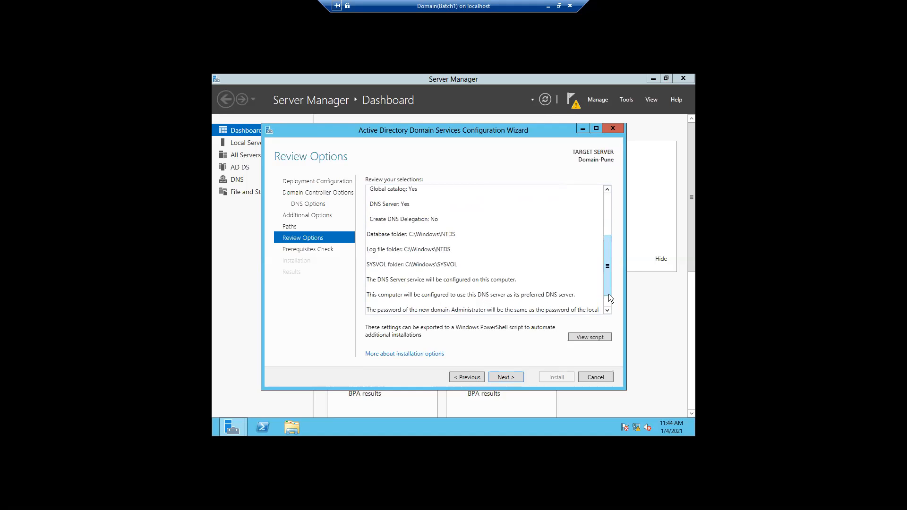
scroll(608, 302, down, 2)
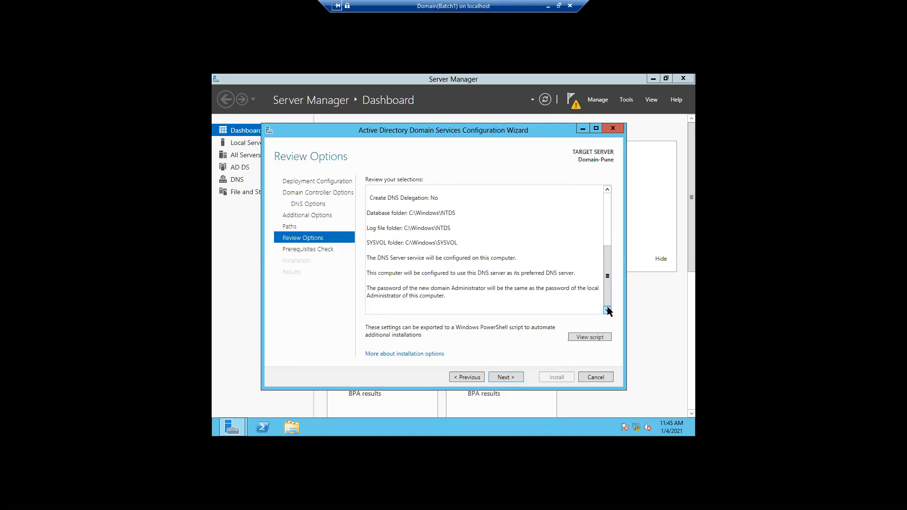
click(505, 377)
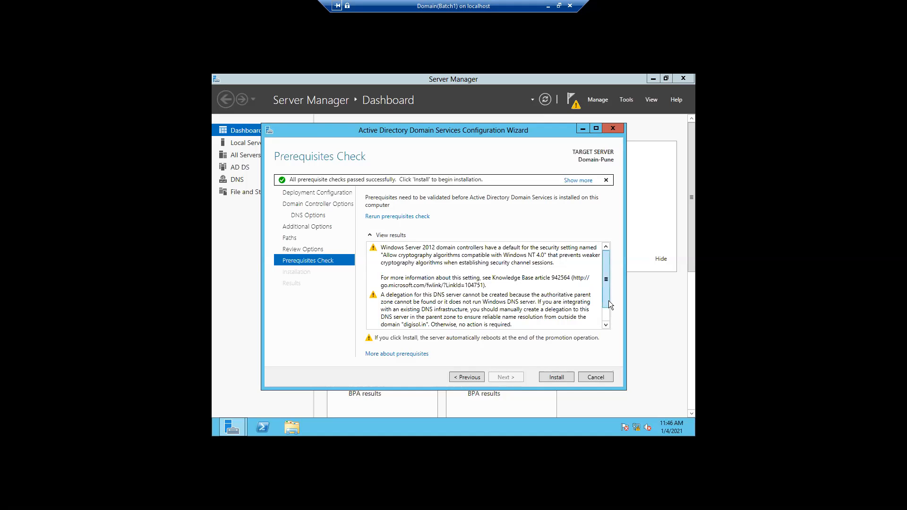
Step: Read through the prerequisites check results and install the domain controller configuration
drag(608, 302, 608, 307)
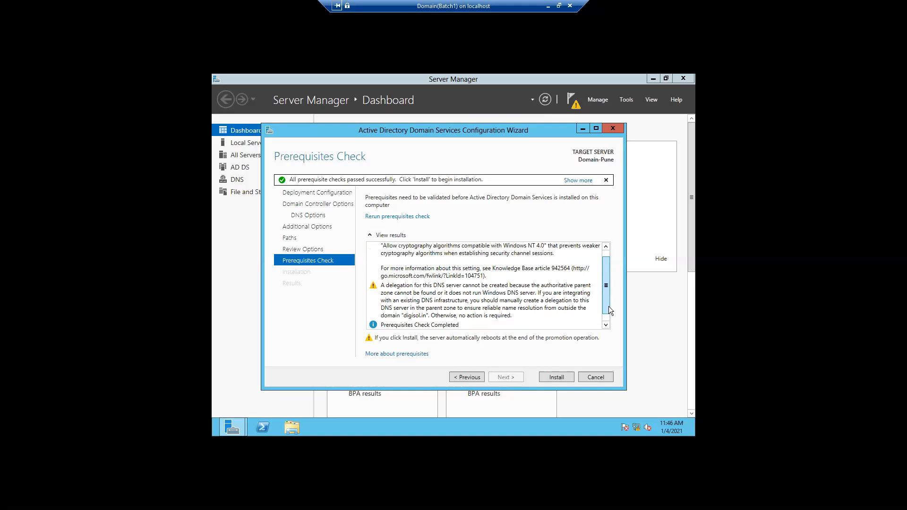
drag(606, 307, 606, 317)
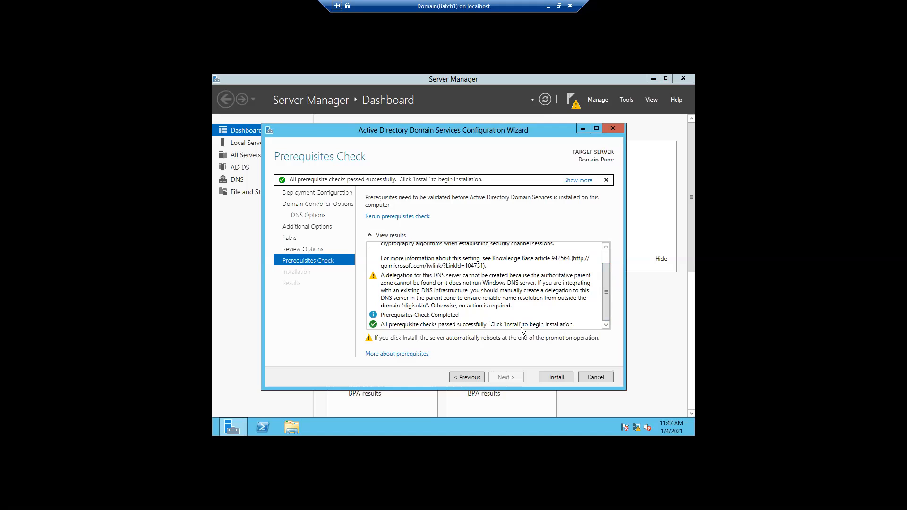
click(555, 377)
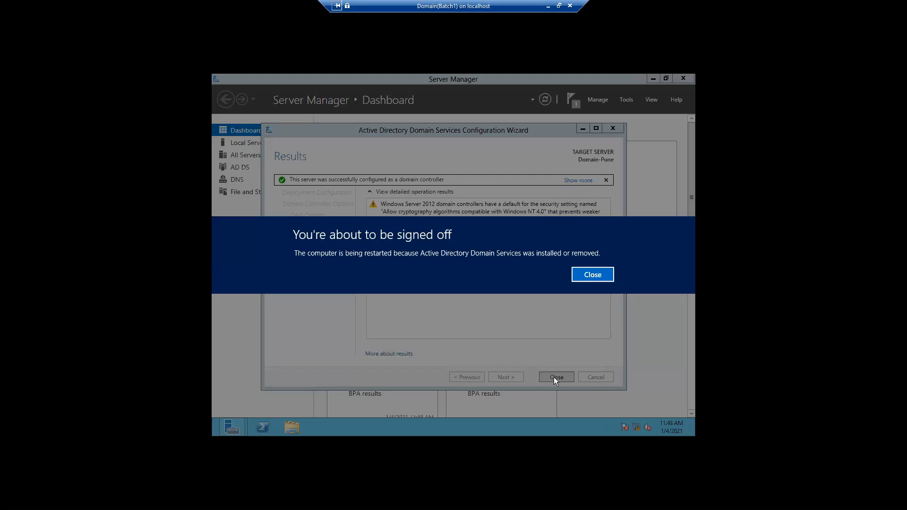
Step: Dismiss the sign-off notice and, after the restart, take the Domain(Batch1) connection out of full-screen mode
click(593, 276)
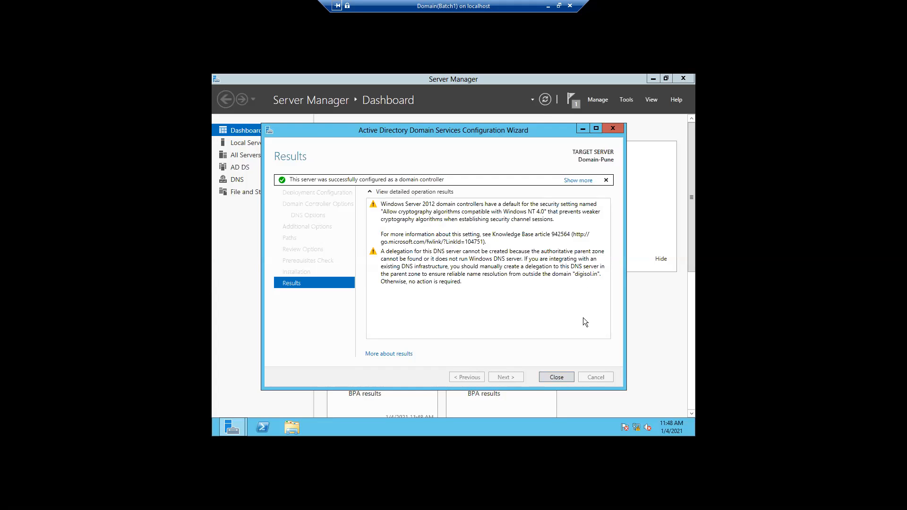
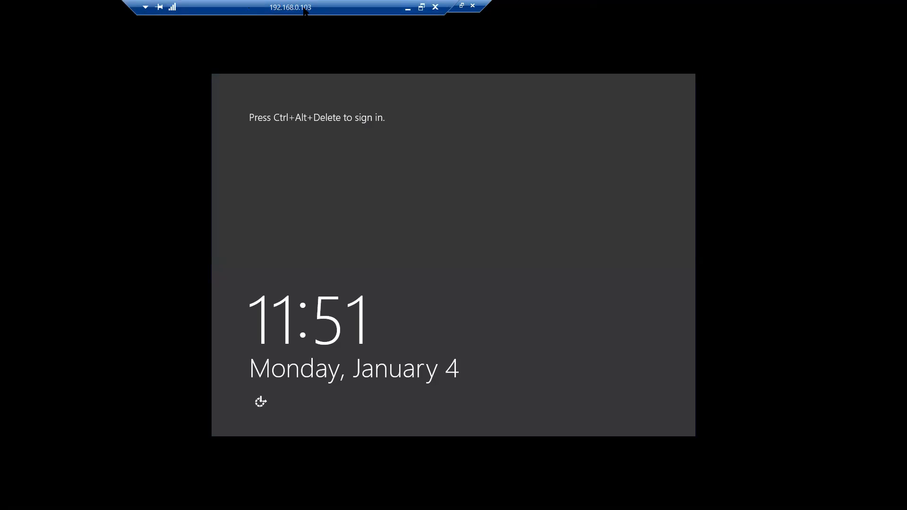
click(421, 6)
click(693, 21)
drag(175, 3, 53, 4)
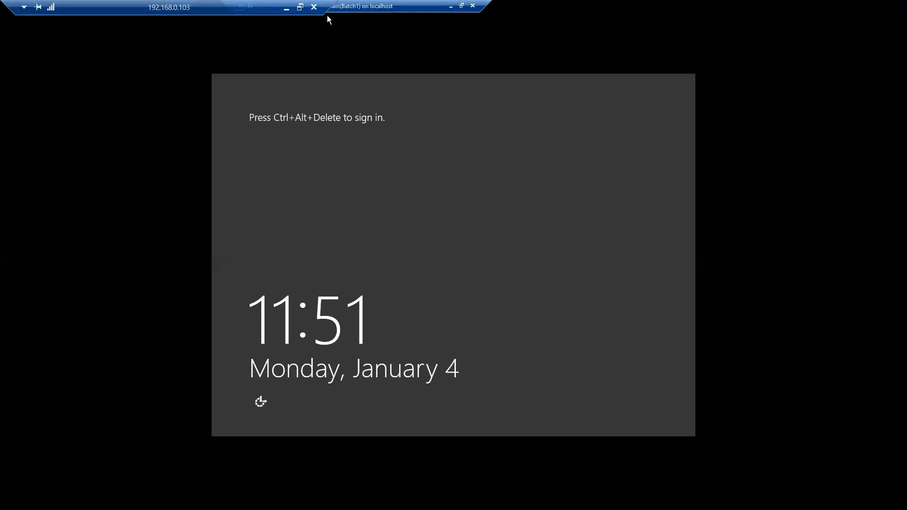
click(461, 6)
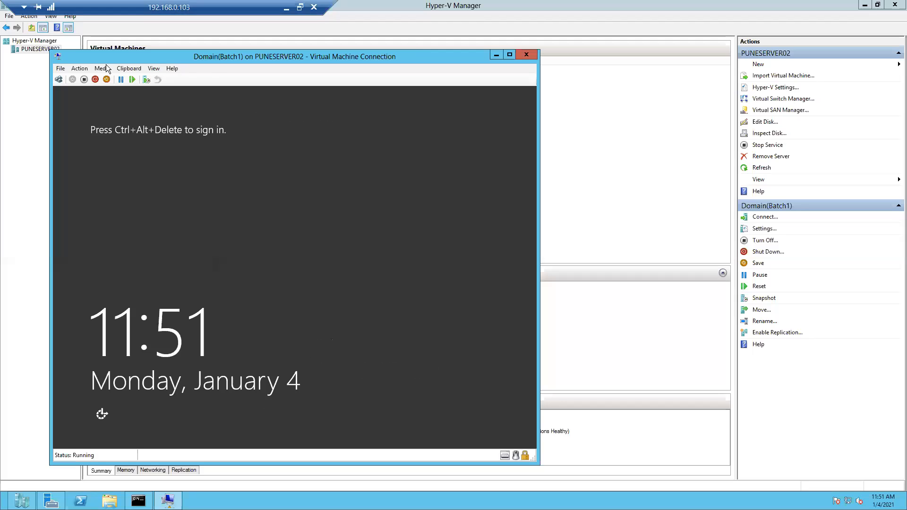
Step: Send the secure sign-in sequence to Domain(Batch1), sign in as DIGISOL\Administrator with the account password, and return the connection to full-screen mode
click(76, 68)
click(95, 80)
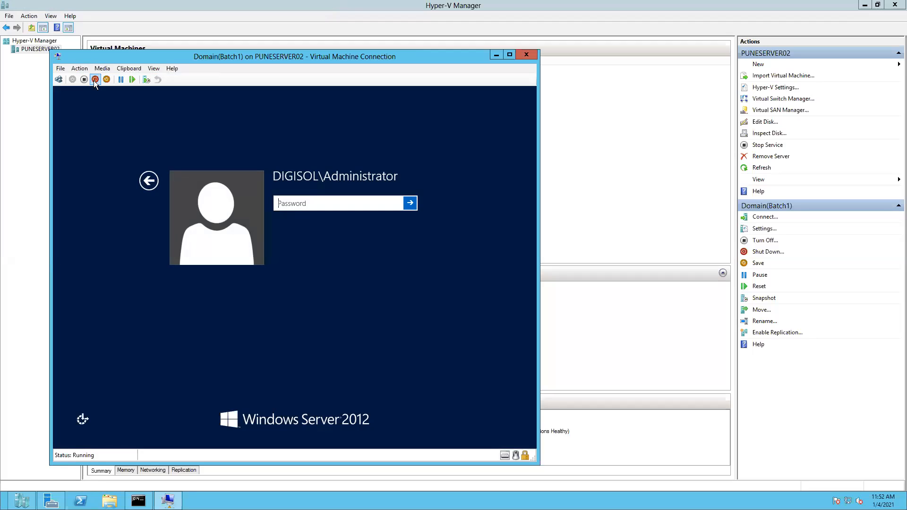
text(*********)
key(Return)
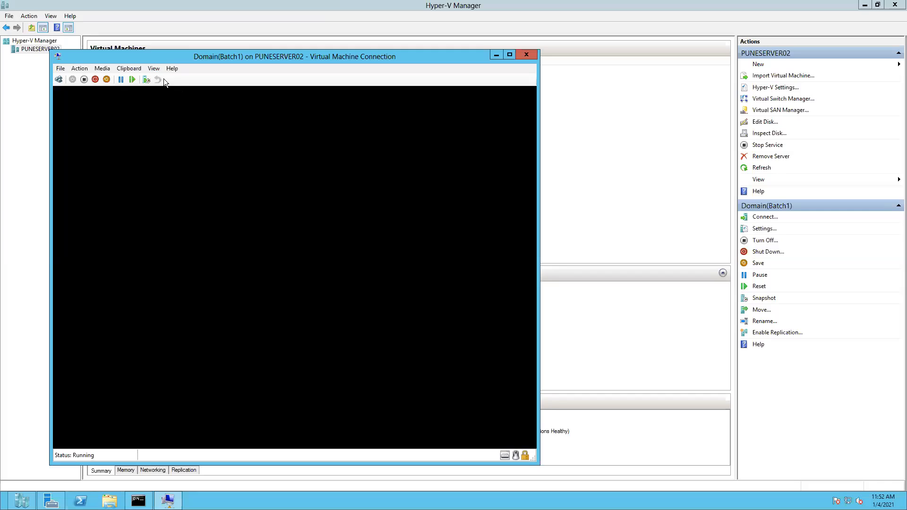
click(154, 69)
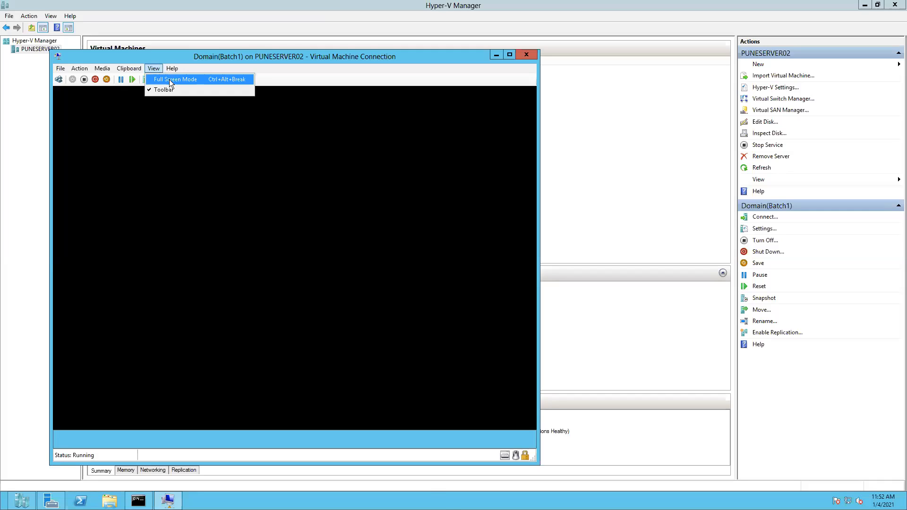
click(170, 79)
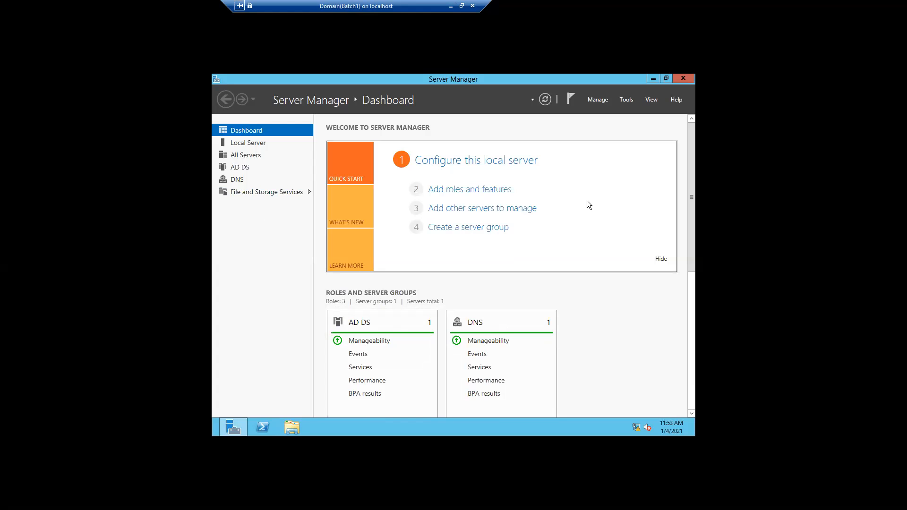
Step: Open Active Directory Users and Computers maximized, and show the containers of digisol.in in a widened console tree
click(626, 103)
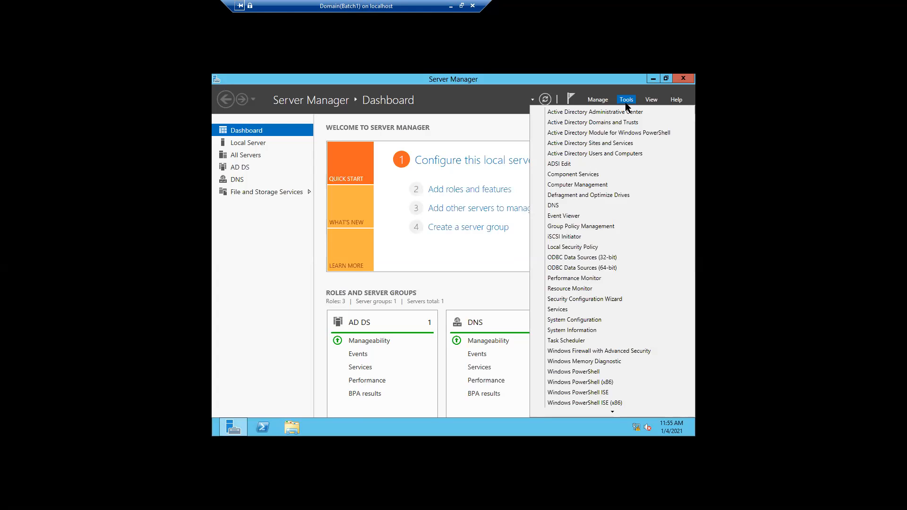
click(605, 155)
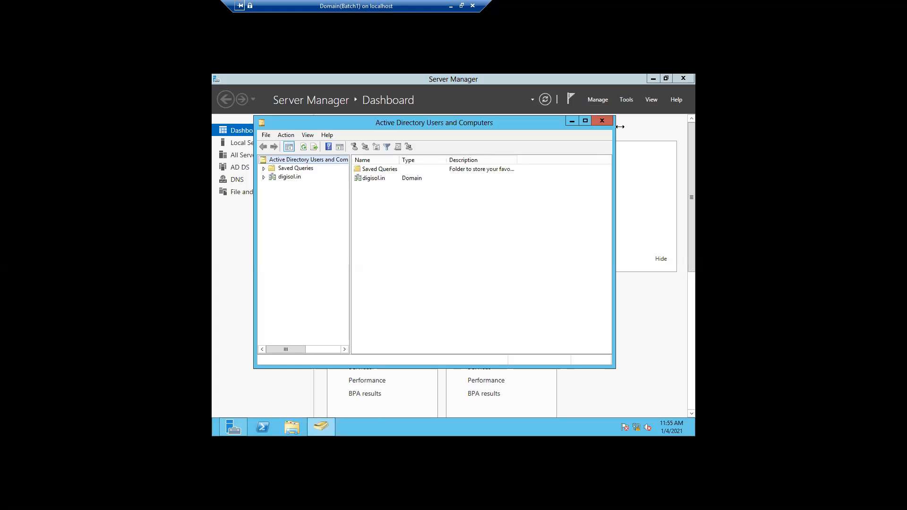
click(585, 121)
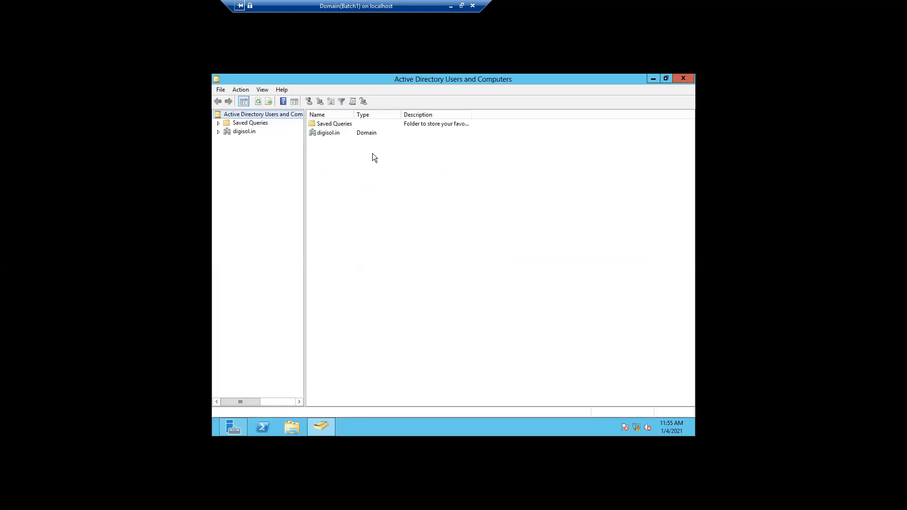
click(218, 131)
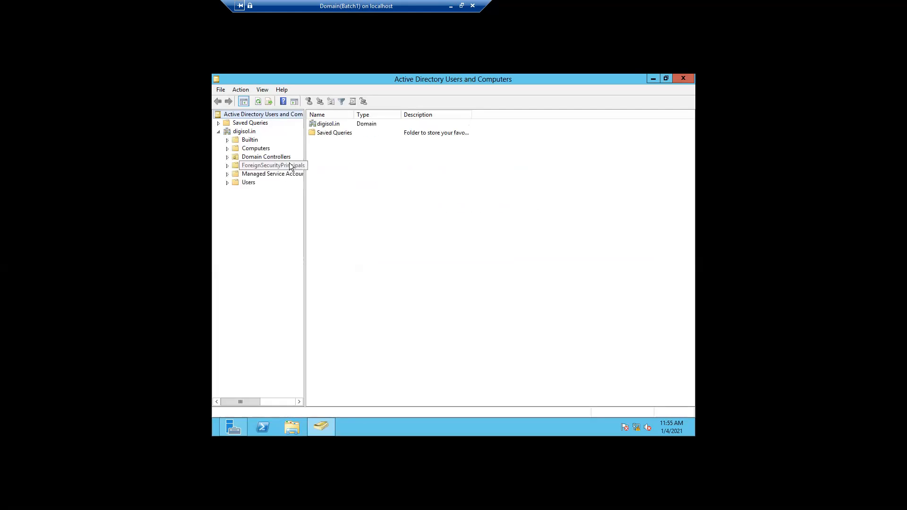
drag(305, 188, 348, 186)
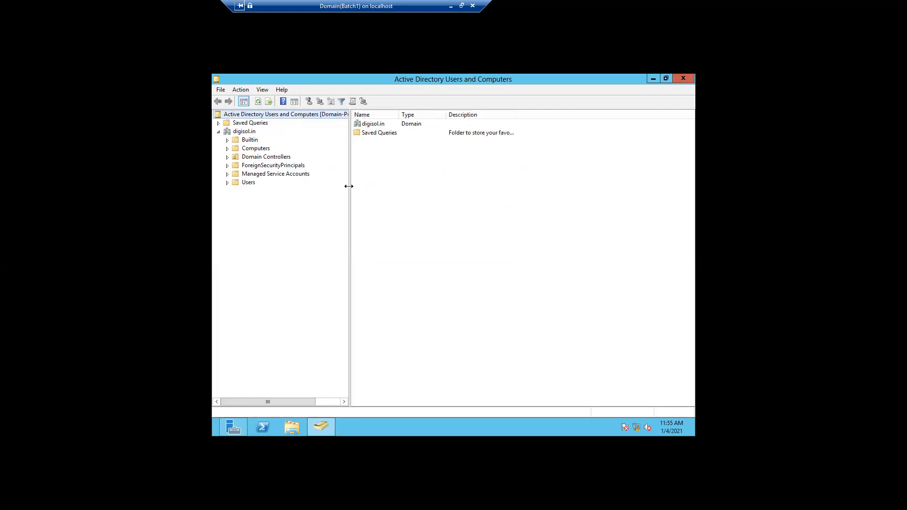
click(250, 132)
click(218, 132)
click(219, 132)
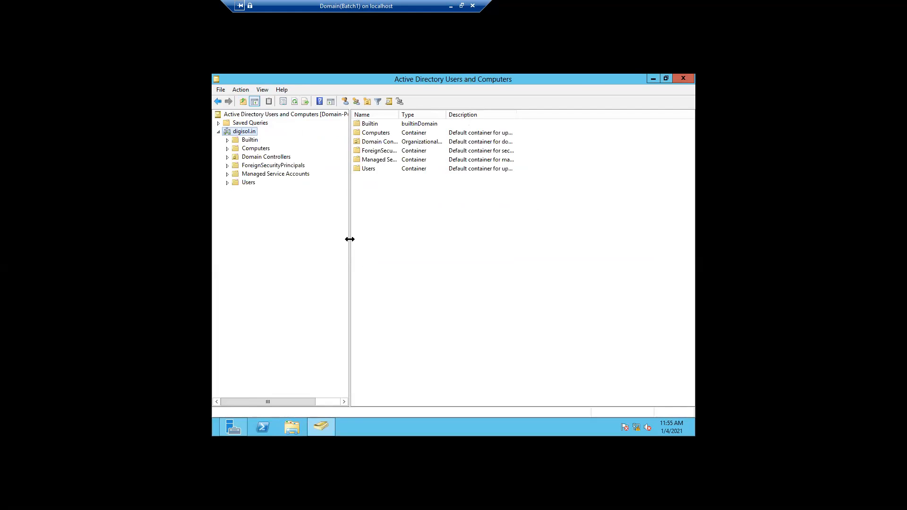
drag(348, 239, 418, 219)
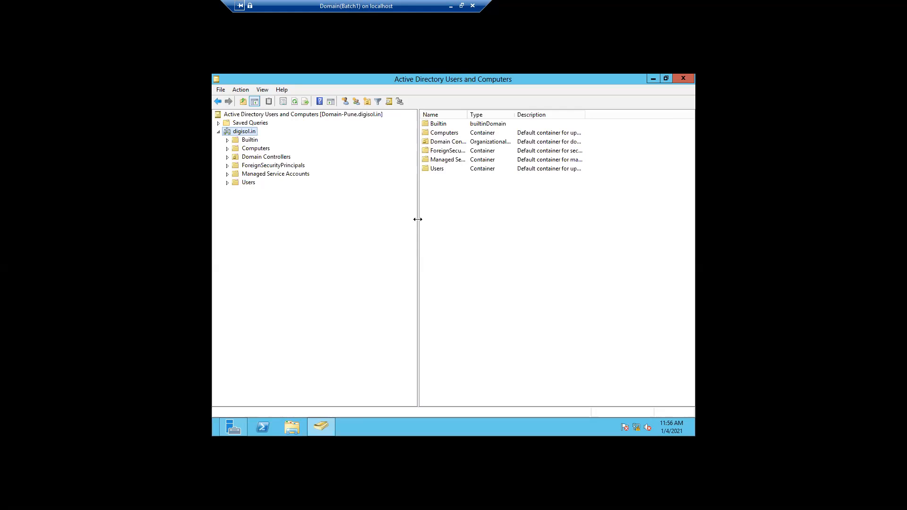
Step: Examine the Builtin container's security groups with a widened Name column, including Administrators, Print Operators and Server Operators
click(251, 142)
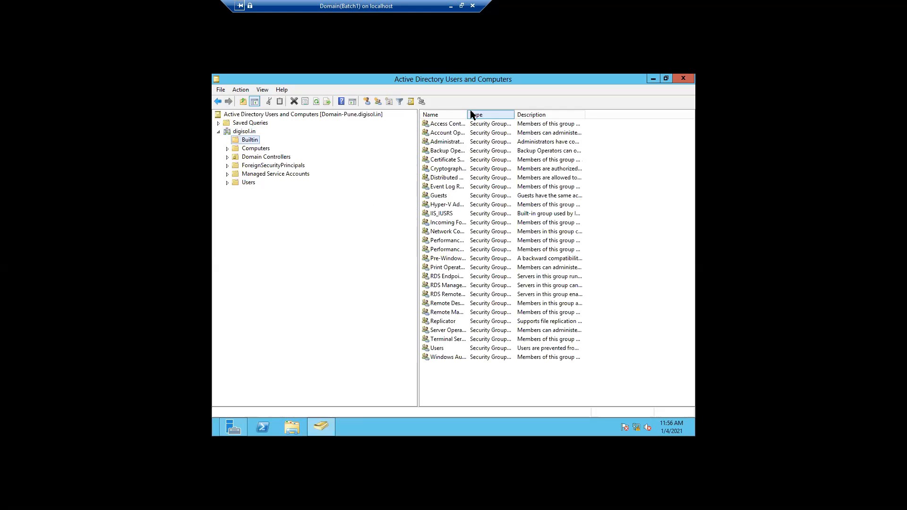
drag(468, 111, 518, 111)
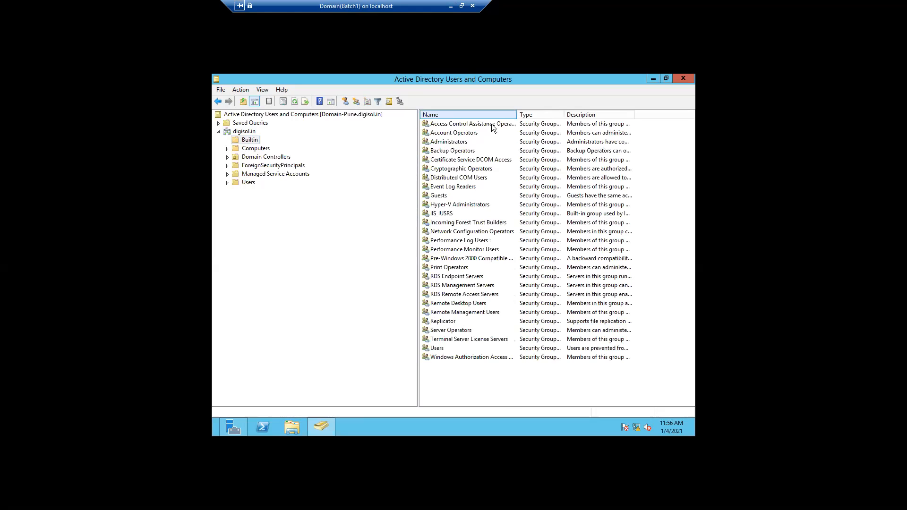
click(460, 145)
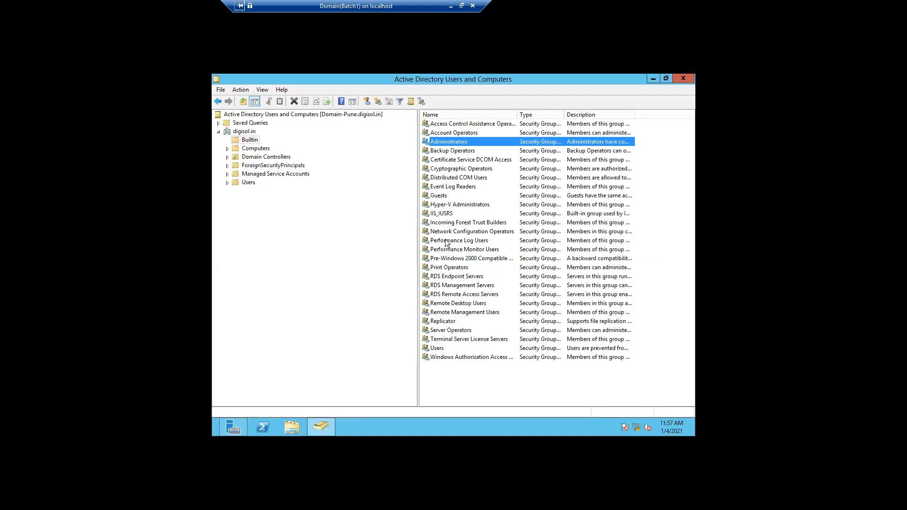
click(446, 267)
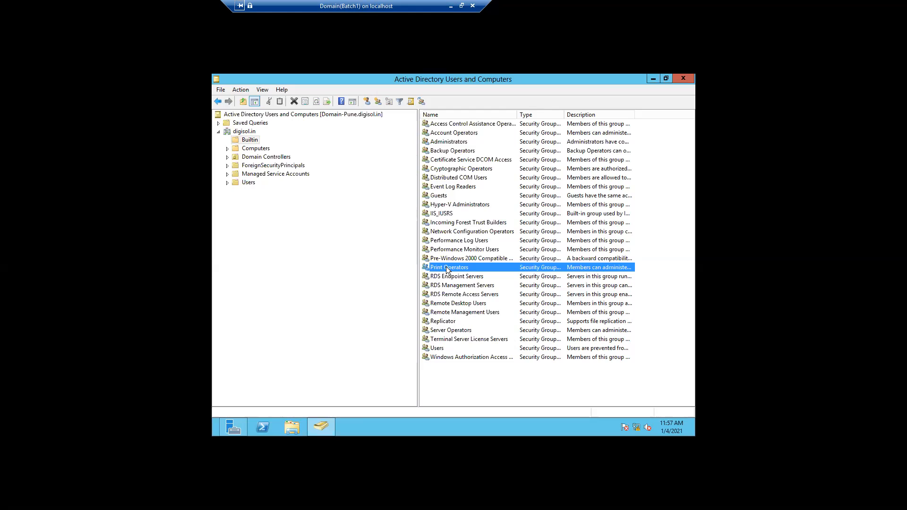
click(453, 330)
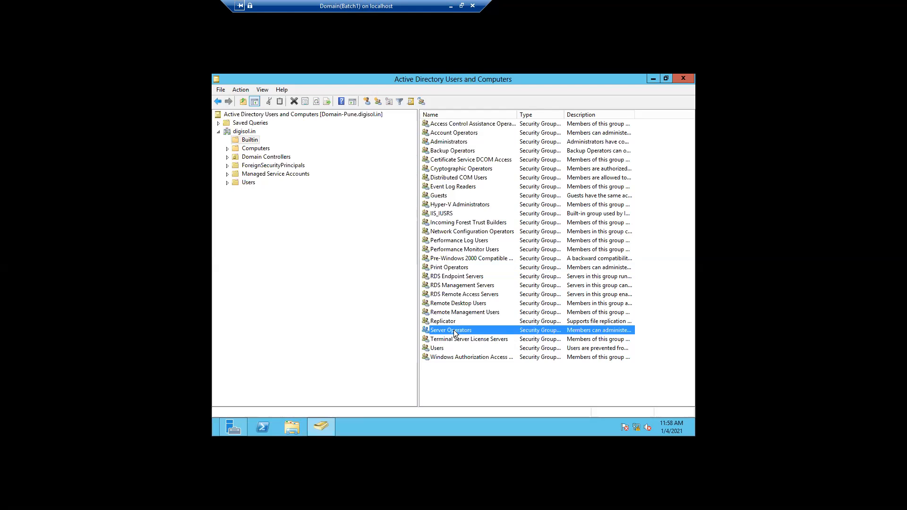
Step: Examine the Computers, Domain Controllers, ForeignSecurityPrincipals and Managed Service Accounts containers, widening the domain controller's Name and Site columns
click(265, 149)
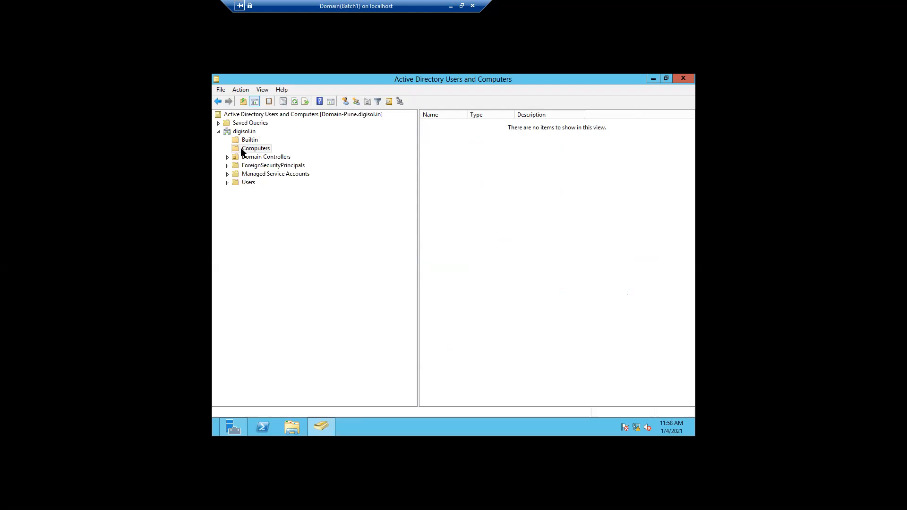
click(228, 158)
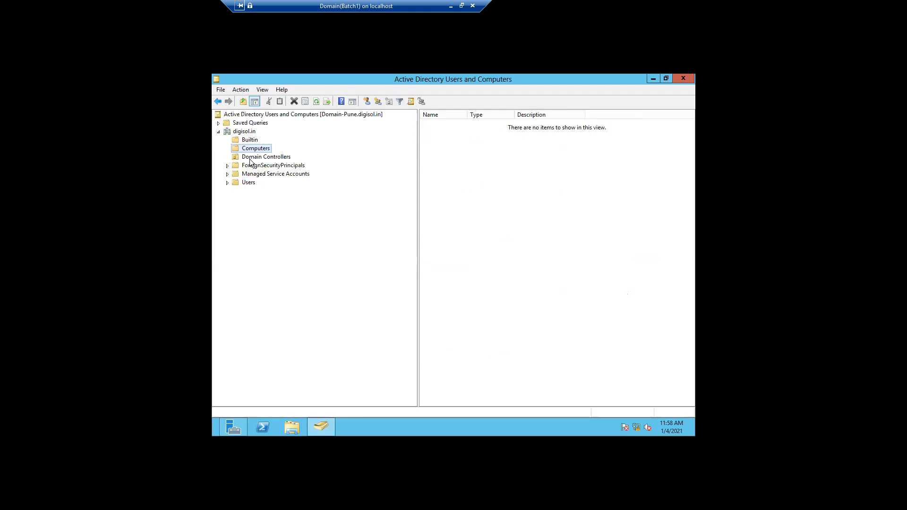
click(250, 160)
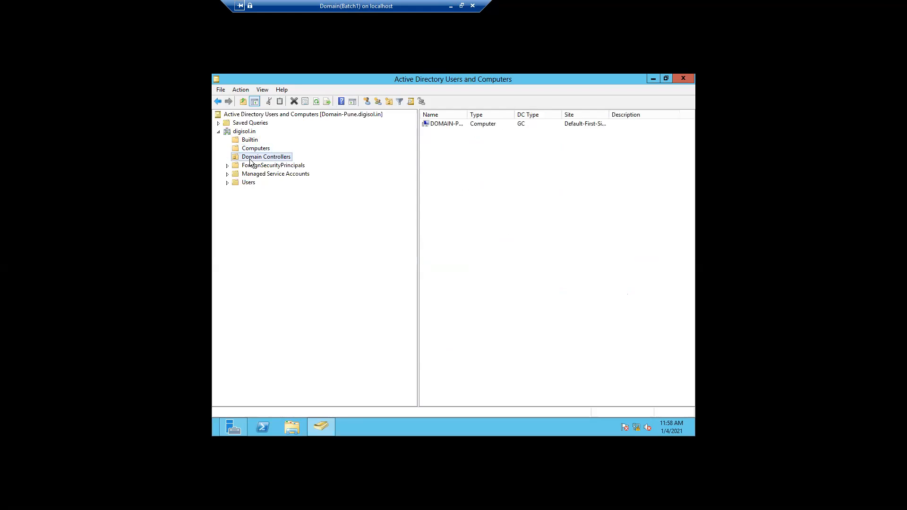
drag(467, 114, 516, 115)
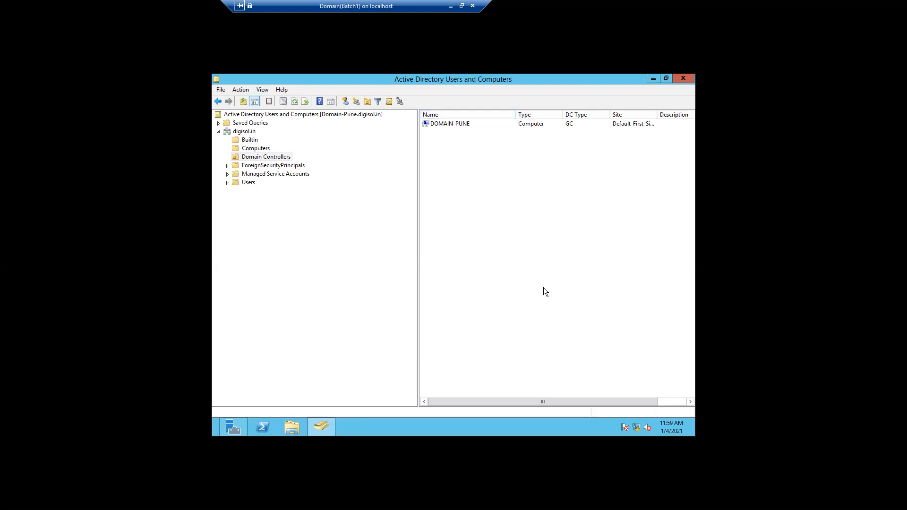
drag(574, 402, 635, 389)
drag(623, 115, 650, 115)
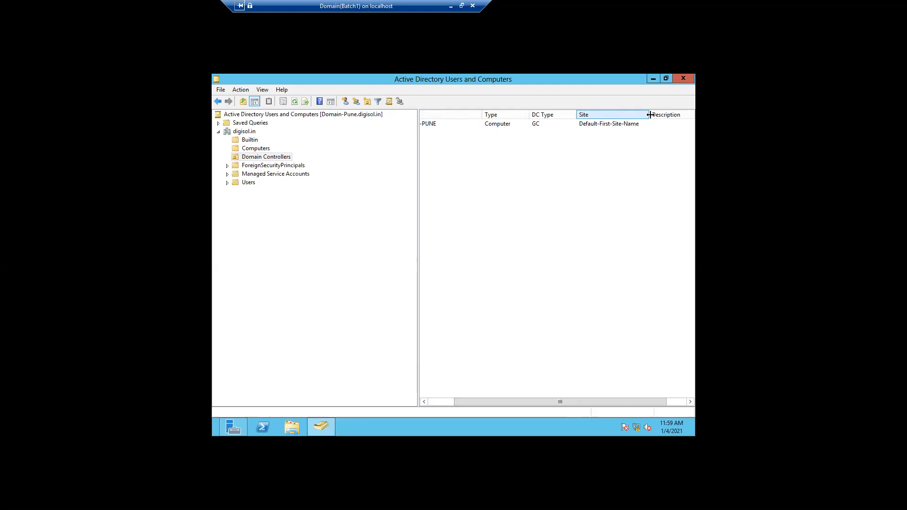
click(603, 127)
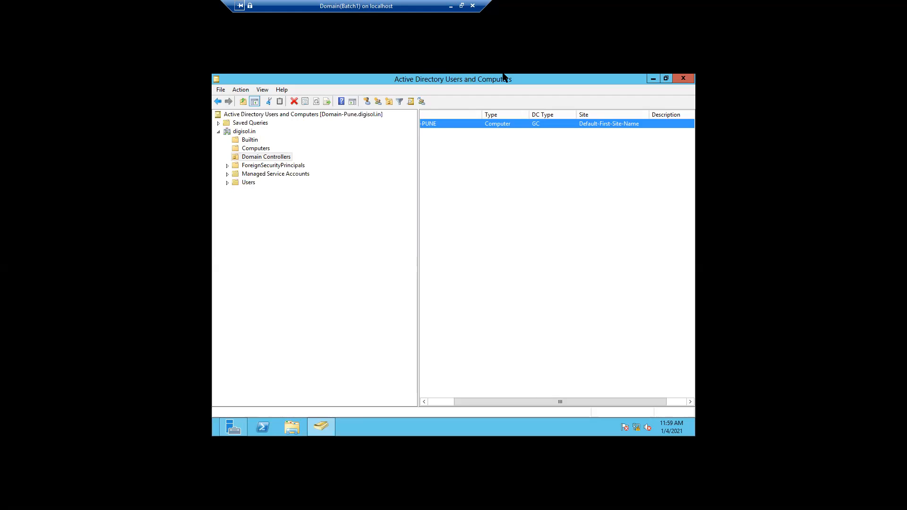
click(253, 166)
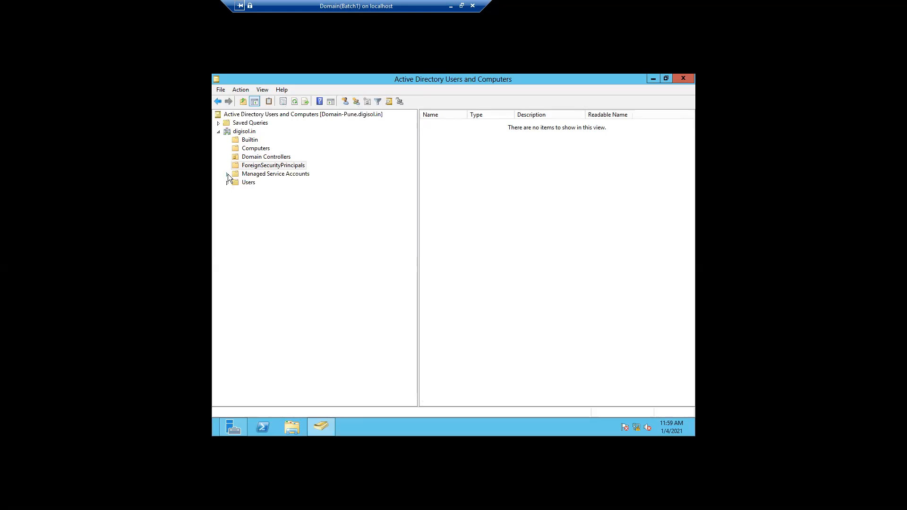
click(262, 175)
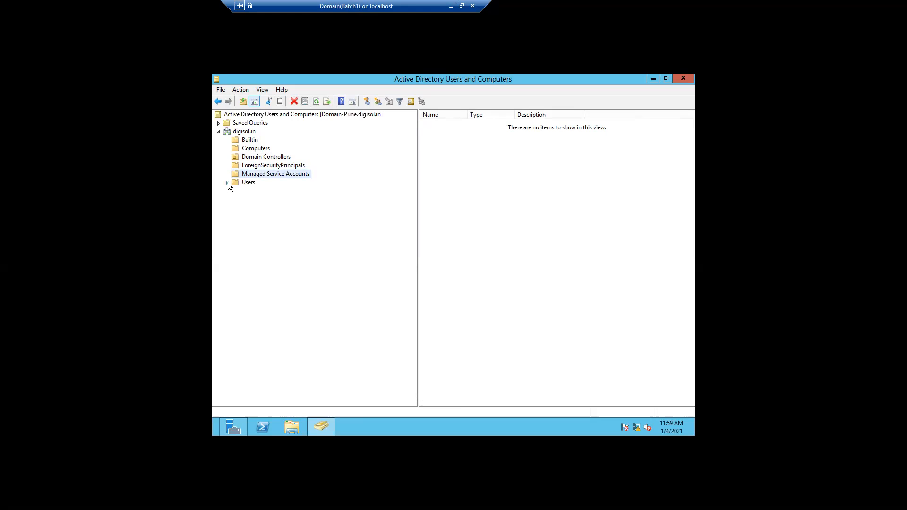
Step: Examine the Users container with widened Name and Type columns, including Administrator, Domain Admins, Enterprise Admins and Schema Admins
click(246, 183)
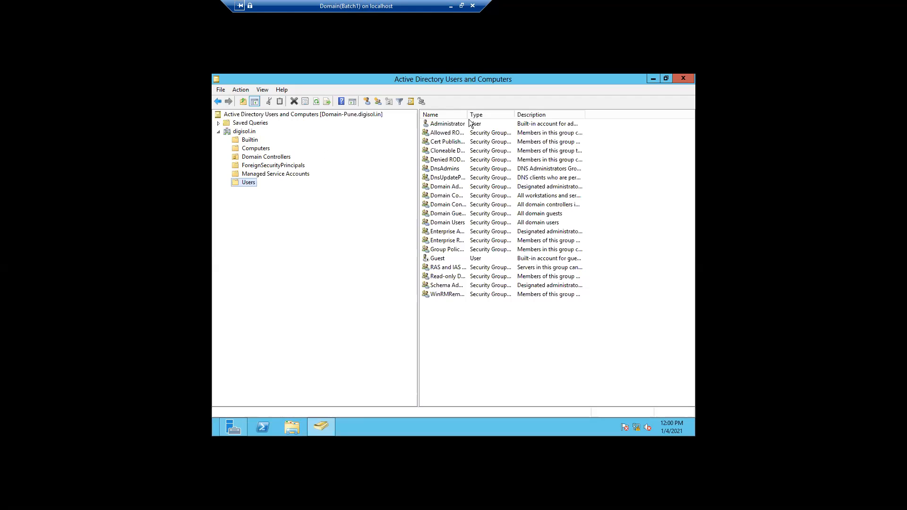
drag(469, 115, 512, 116)
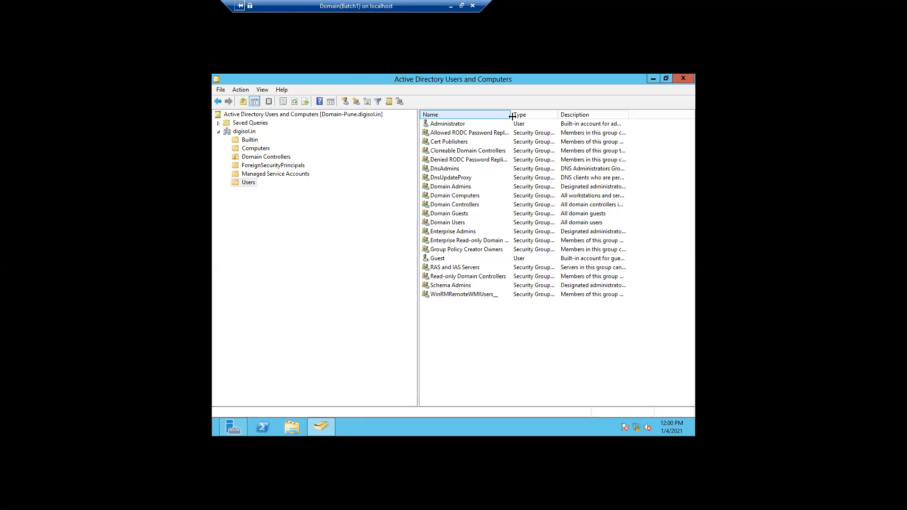
click(471, 125)
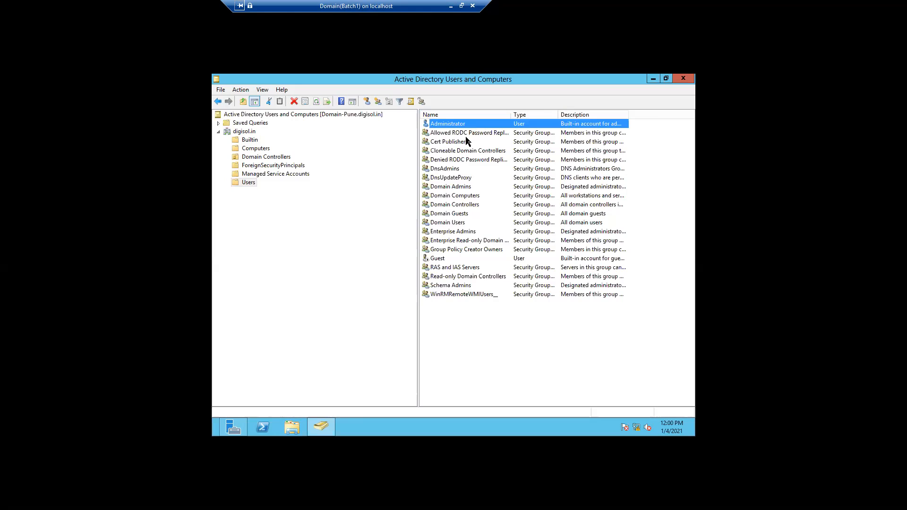
click(450, 189)
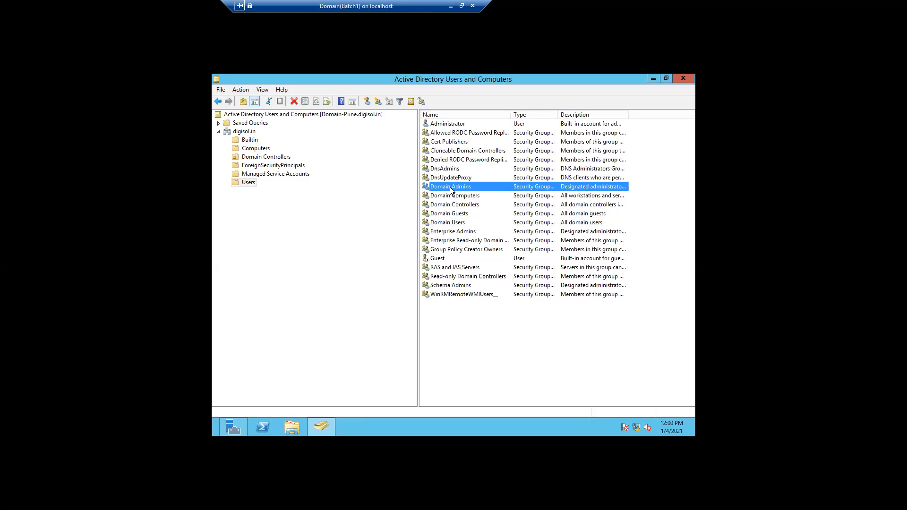
drag(558, 114, 569, 114)
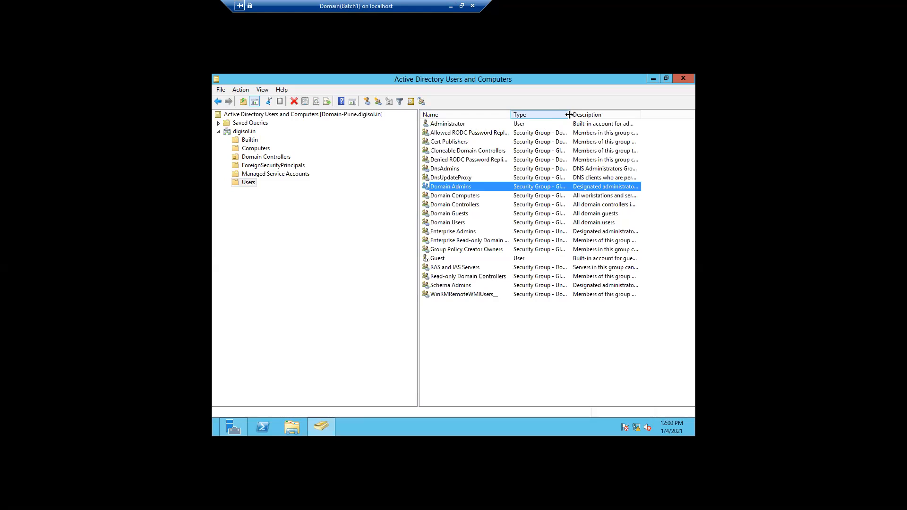
click(453, 232)
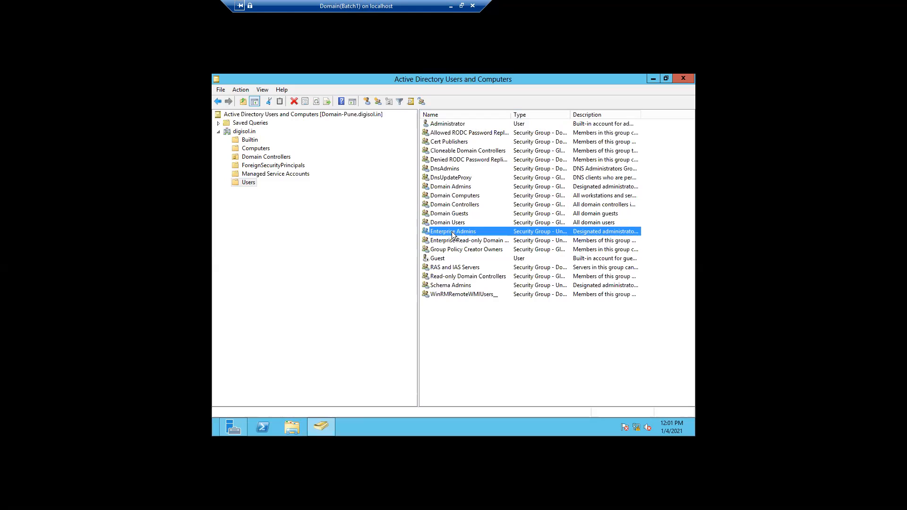
click(450, 286)
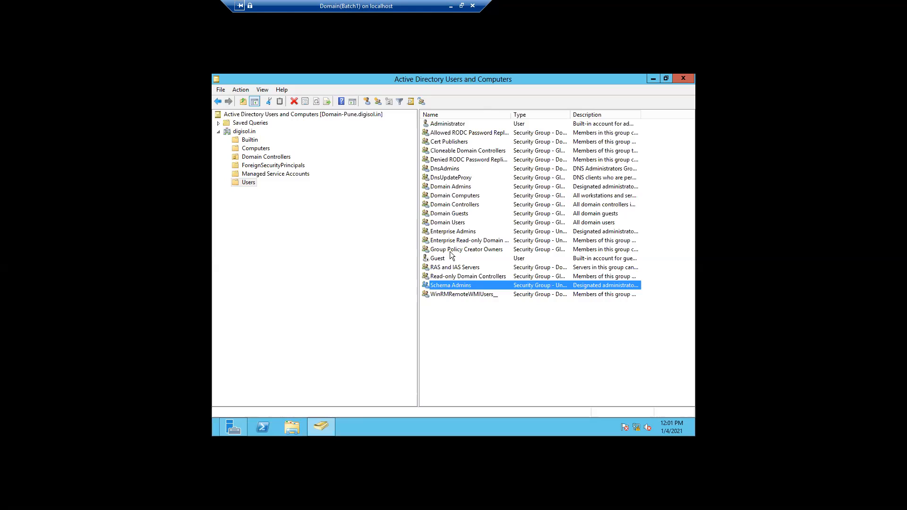
click(451, 234)
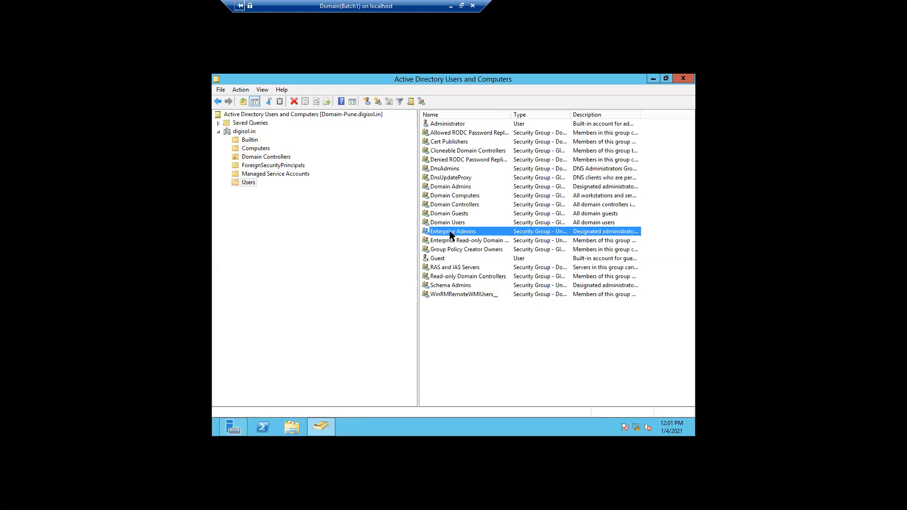
click(447, 126)
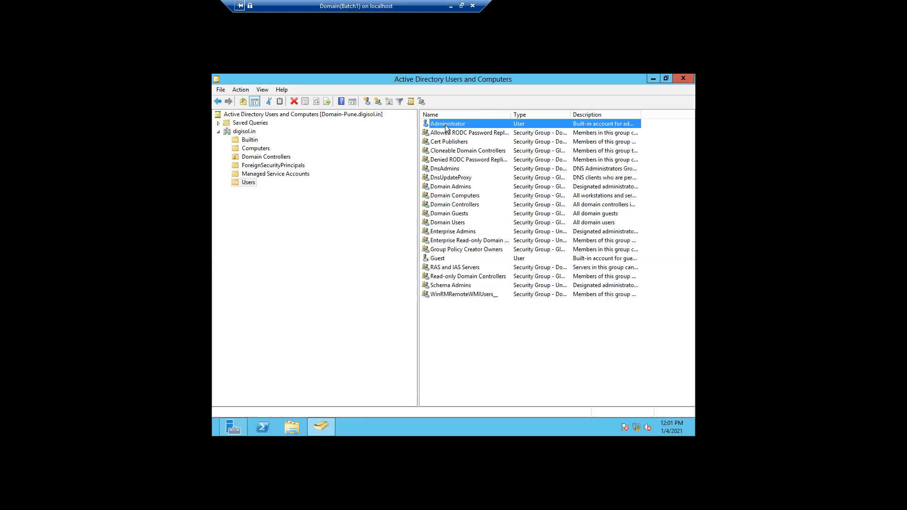